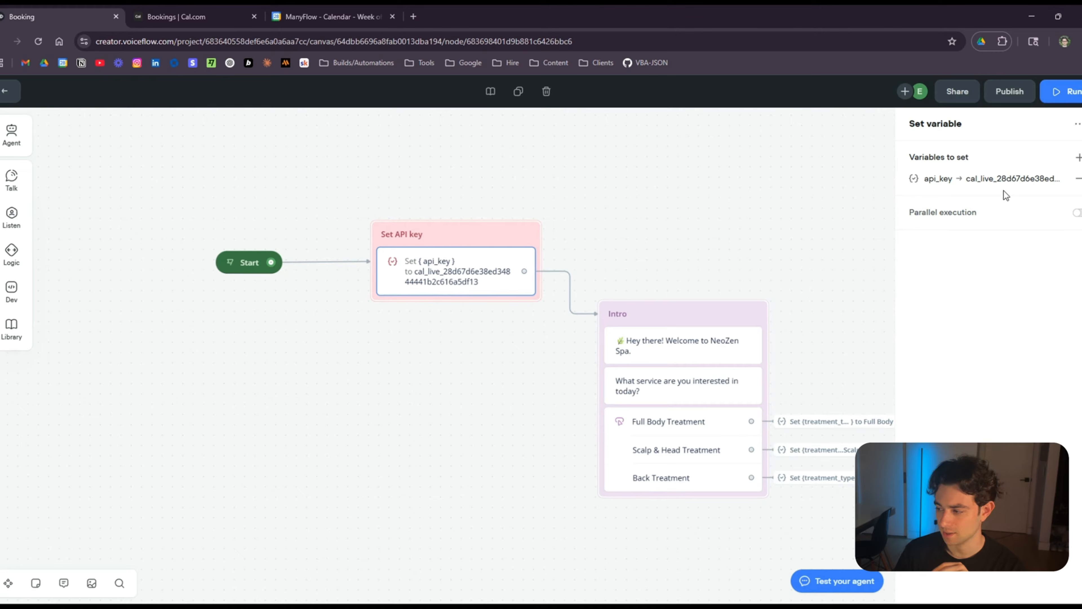
Switch to the Cal.com Bookings page, which shows no upcoming bookings.
click(200, 16)
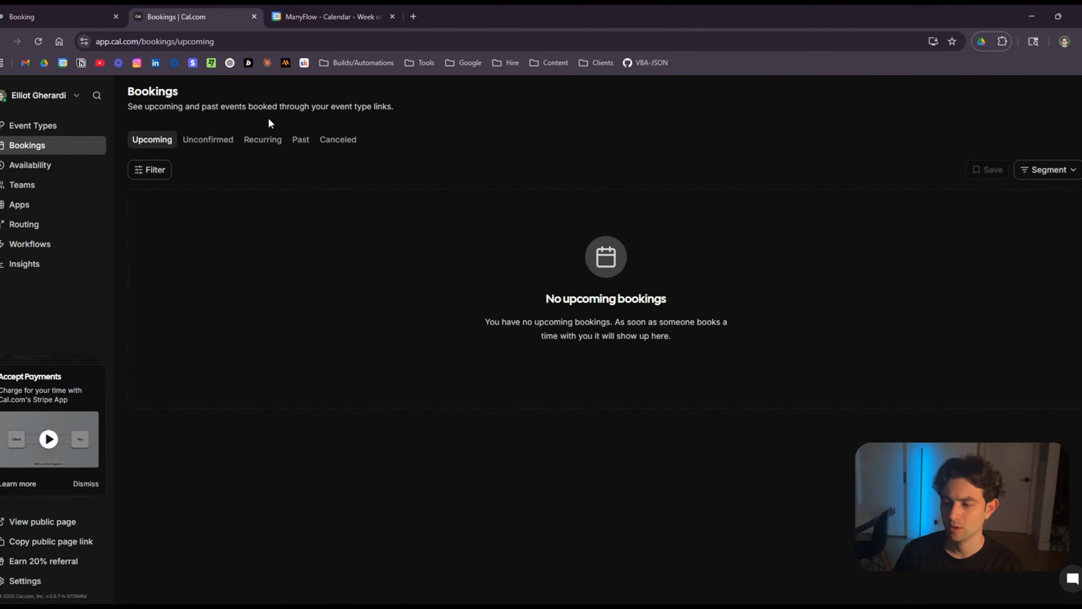
Check Cal.com's four developer API keys without creating a new one, then return to Voiceflow.
click(31, 128)
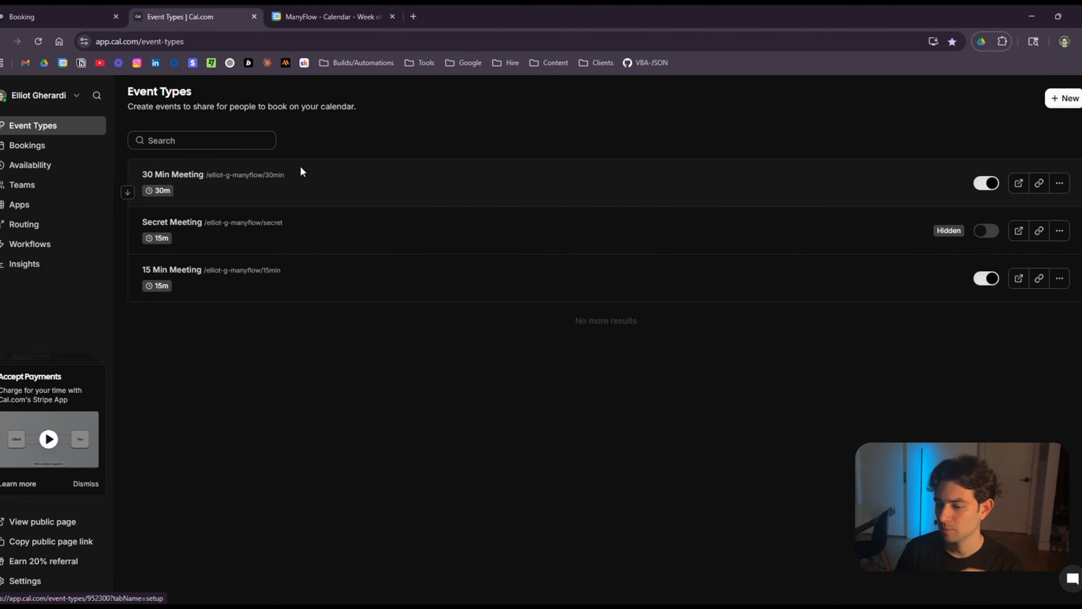
click(33, 579)
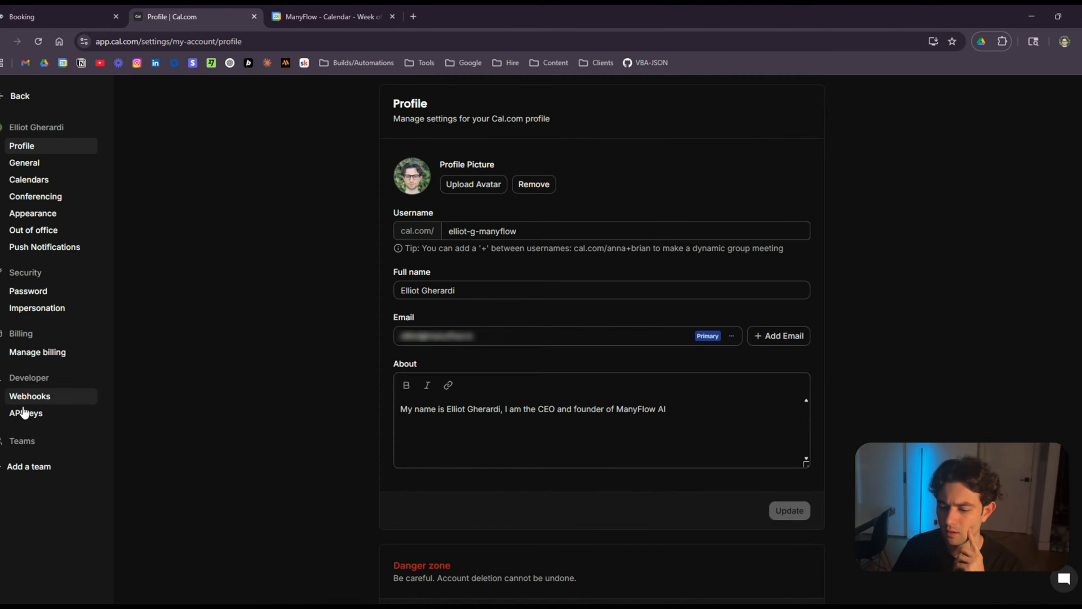
click(25, 414)
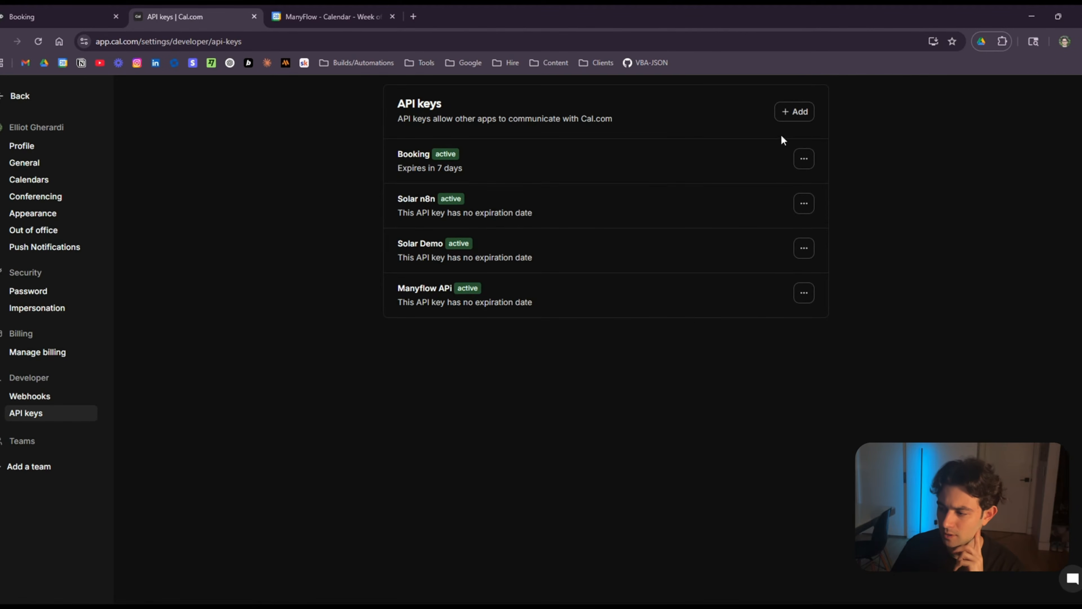
click(793, 113)
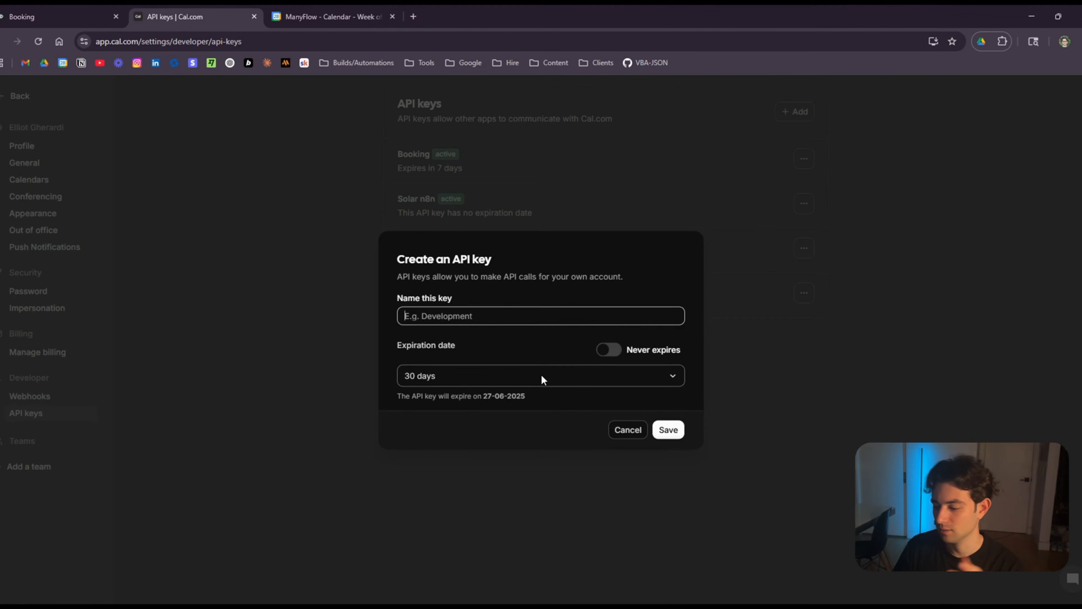
click(631, 430)
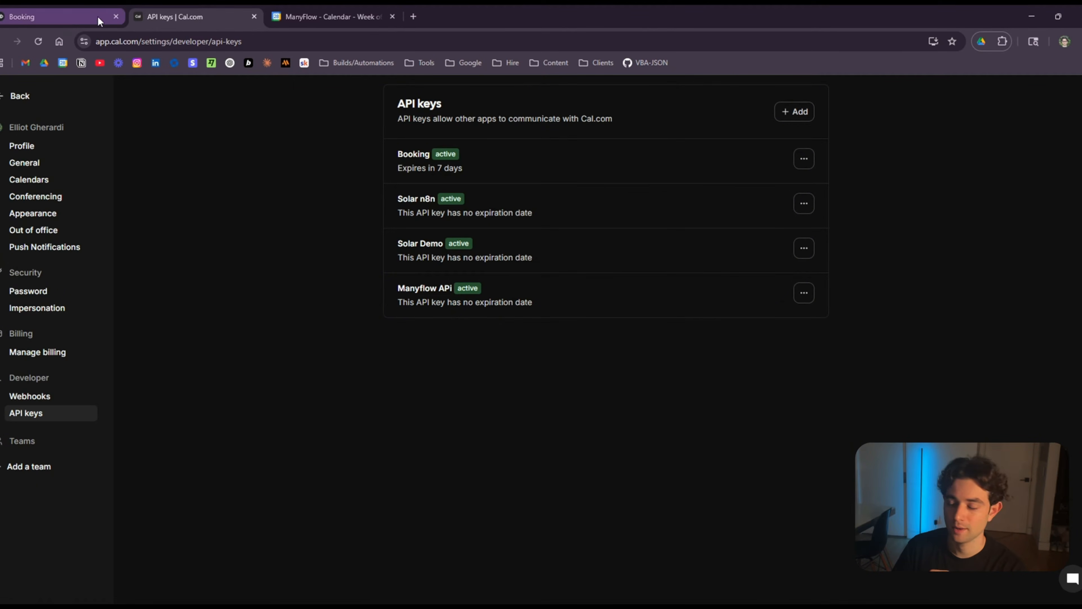
click(67, 17)
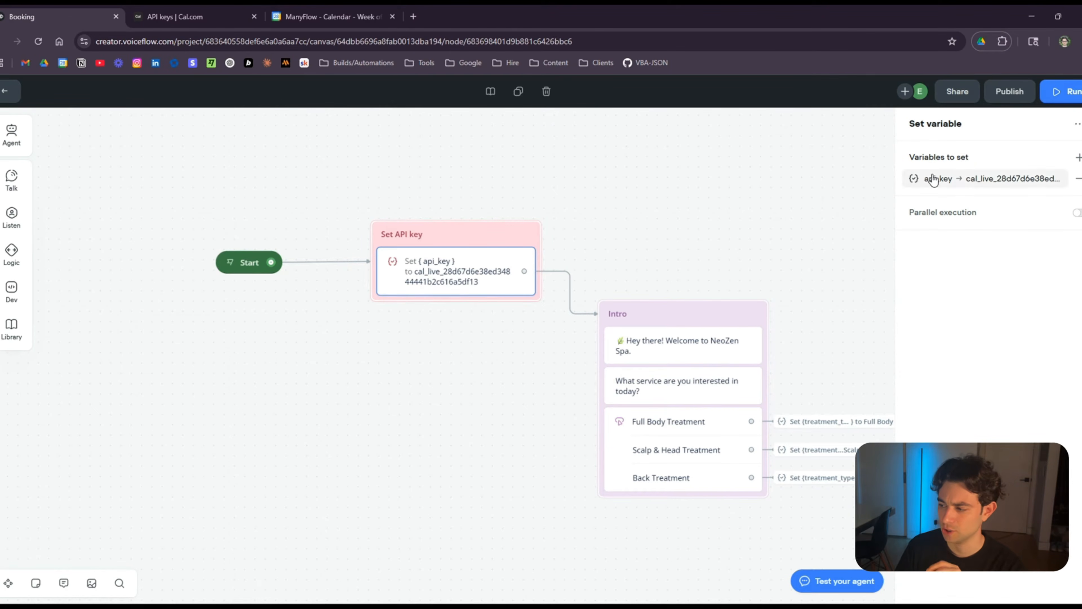
View the api_key variable's stored value in the Set API key step.
click(957, 180)
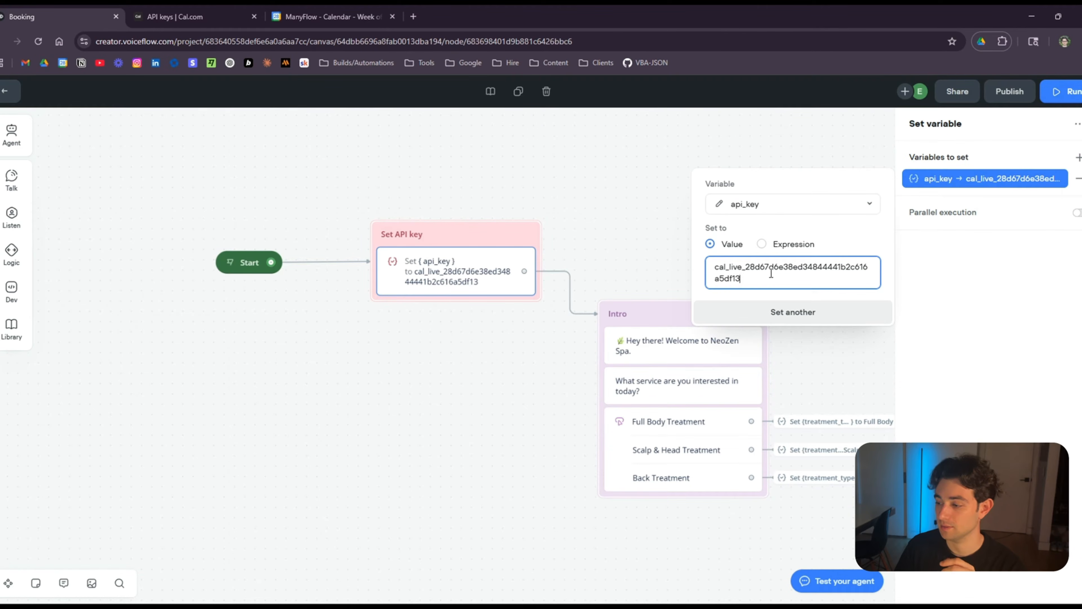
click(618, 234)
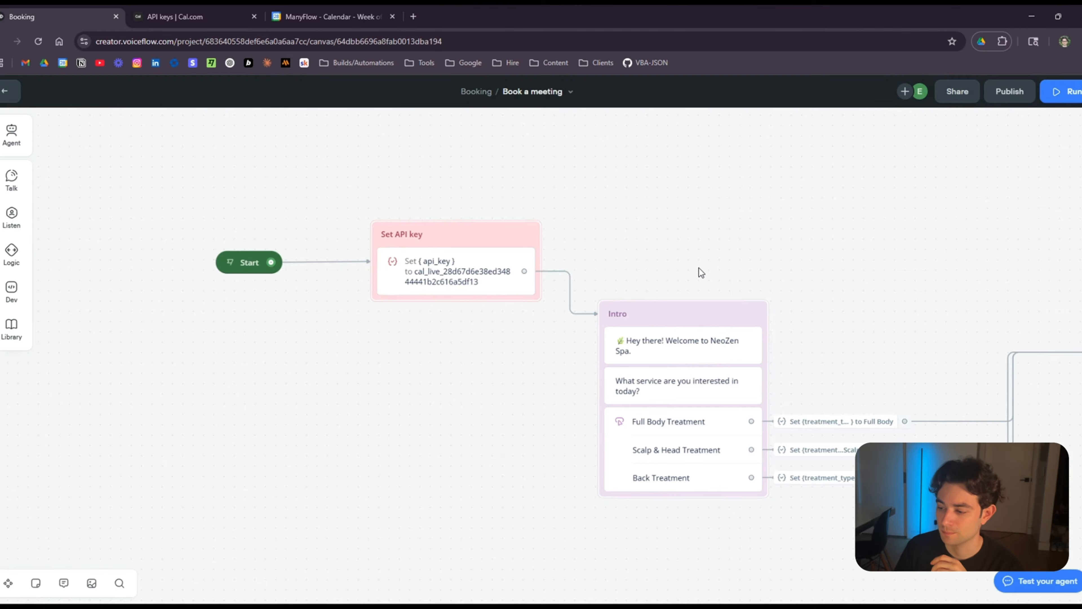
scroll(701, 270, right, 6)
scroll(388, 258, up, 2)
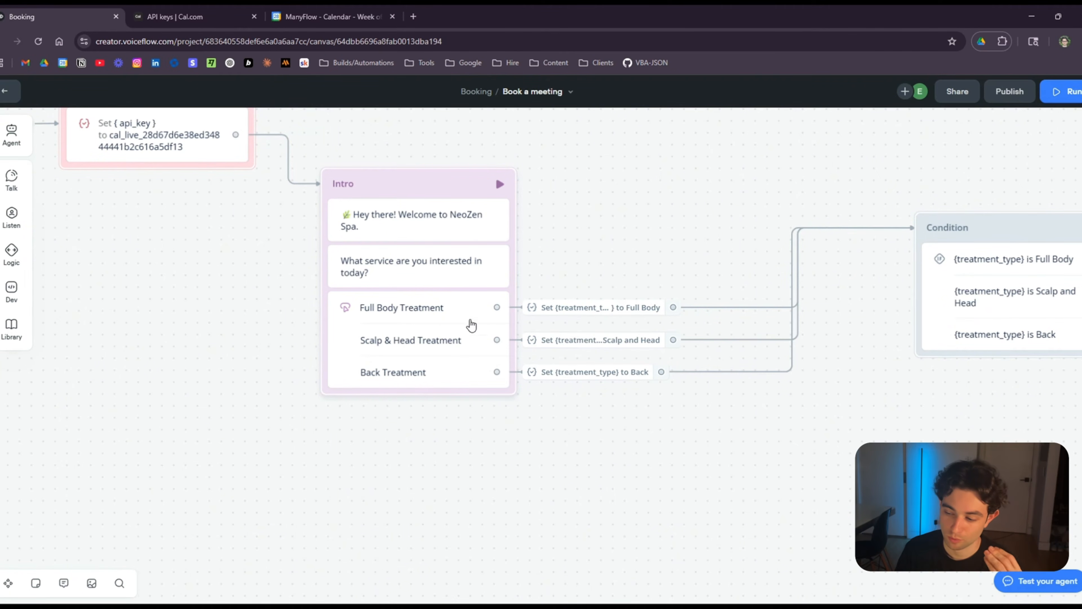
Inspect the Intro treatment choices and the Condition and event_id credential blocks, then go to Cal.com.
click(423, 322)
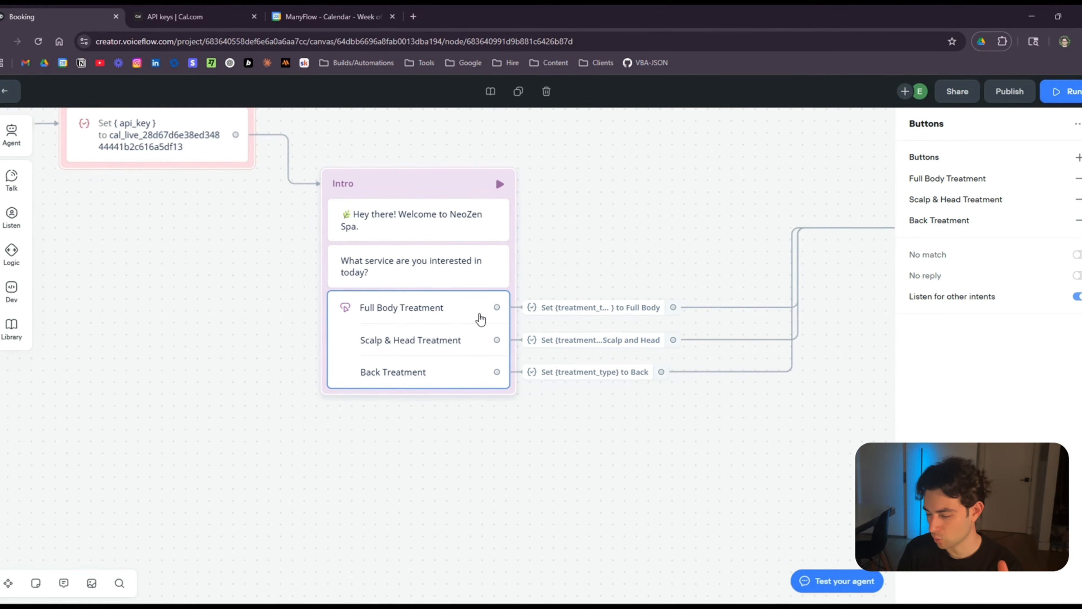
scroll(821, 458, down, 2)
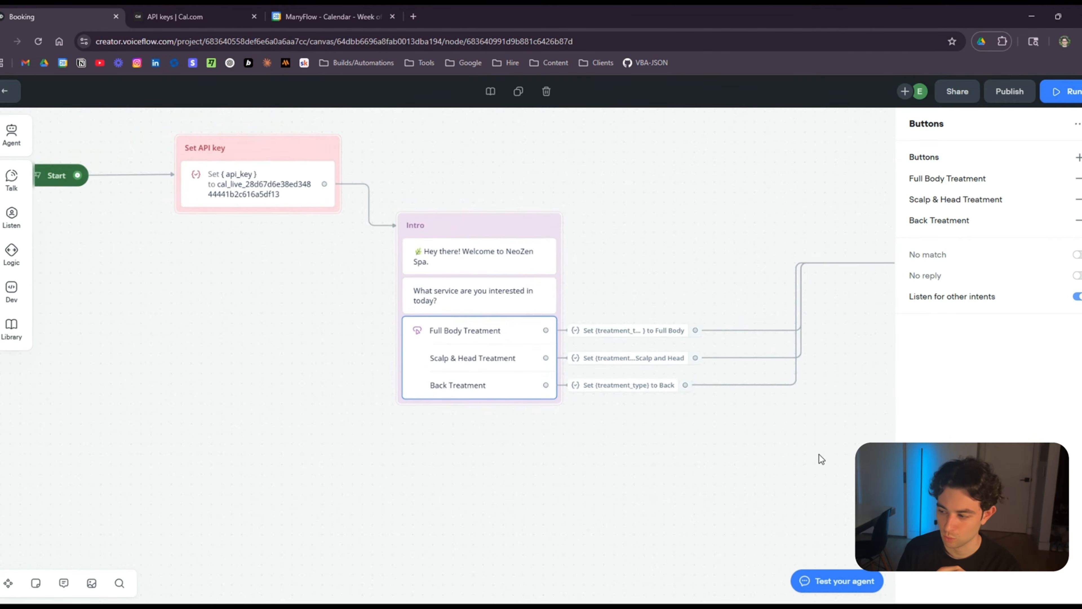
drag(802, 419, 378, 366)
drag(587, 367, 401, 400)
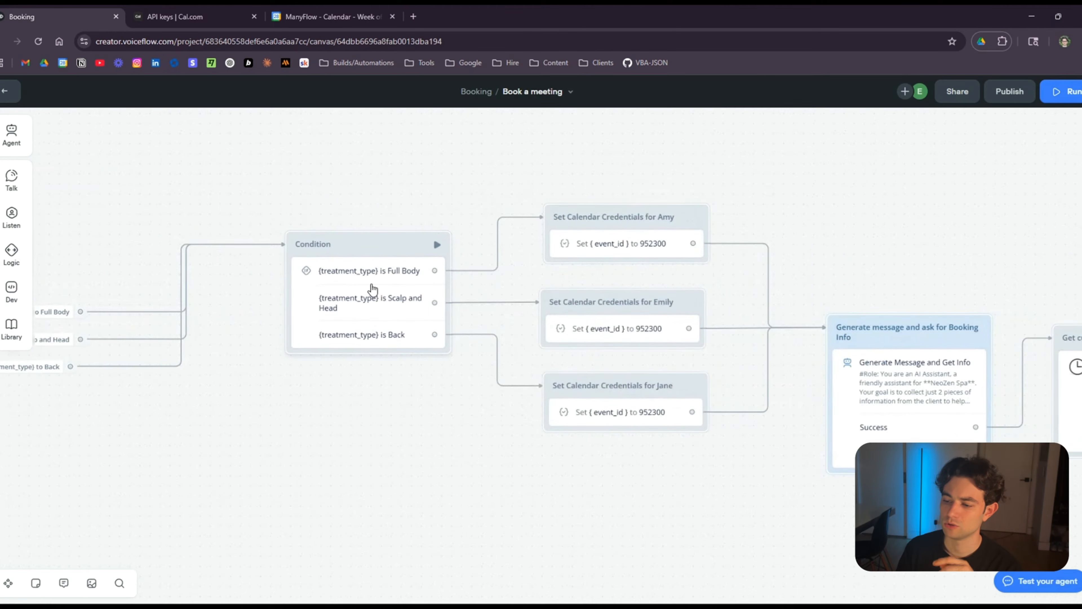
scroll(454, 360, up, 2)
scroll(454, 359, up, 1)
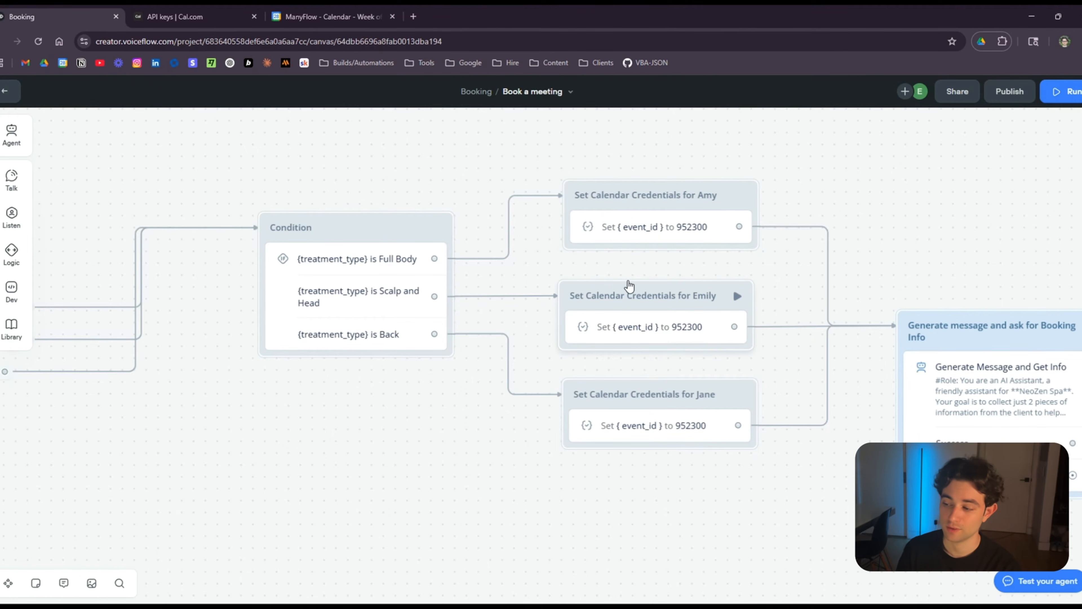
click(179, 17)
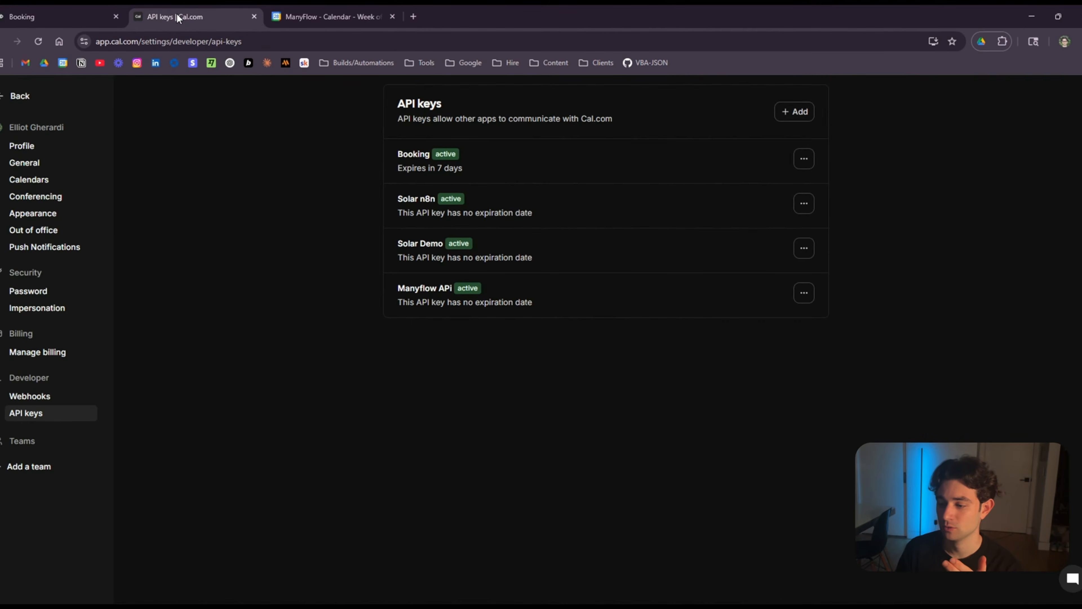
Open Cal.com's 30 Min Meeting event and select its ID 952300, then return to Voiceflow.
click(21, 96)
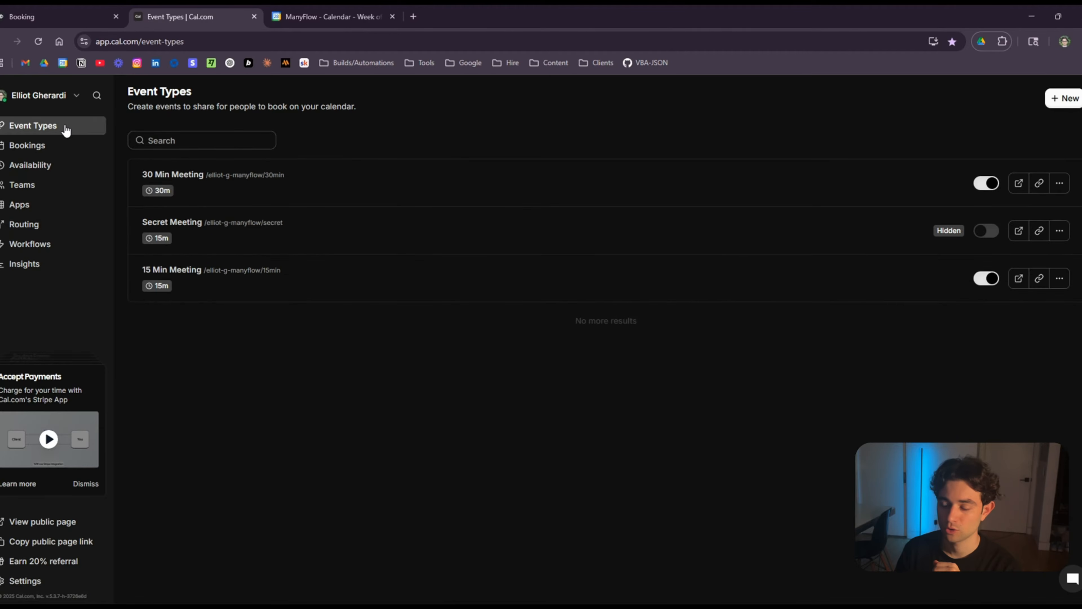
click(325, 188)
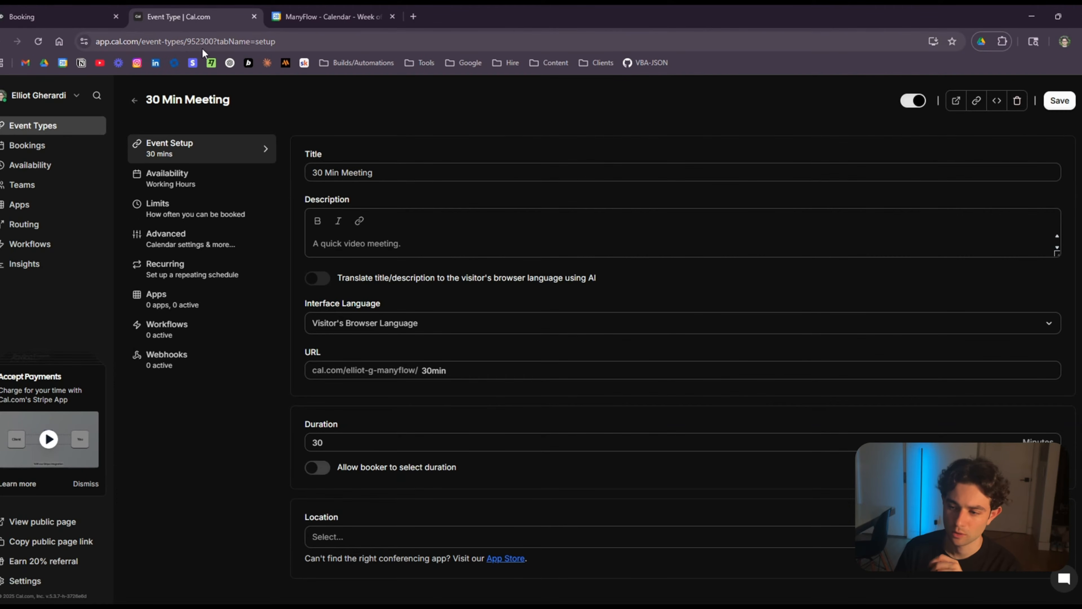
double_click(204, 38)
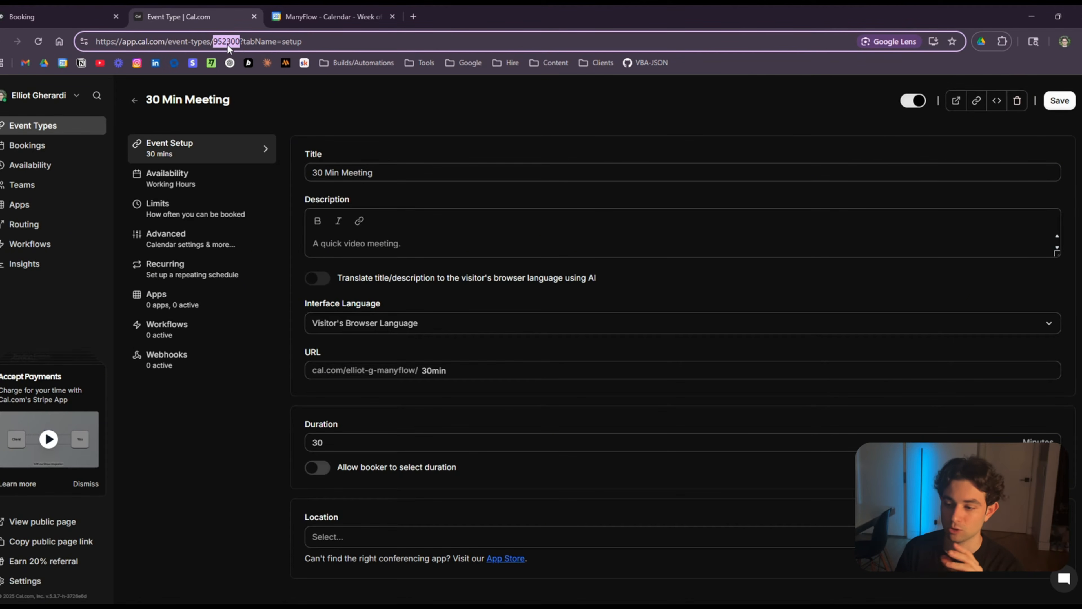
click(26, 16)
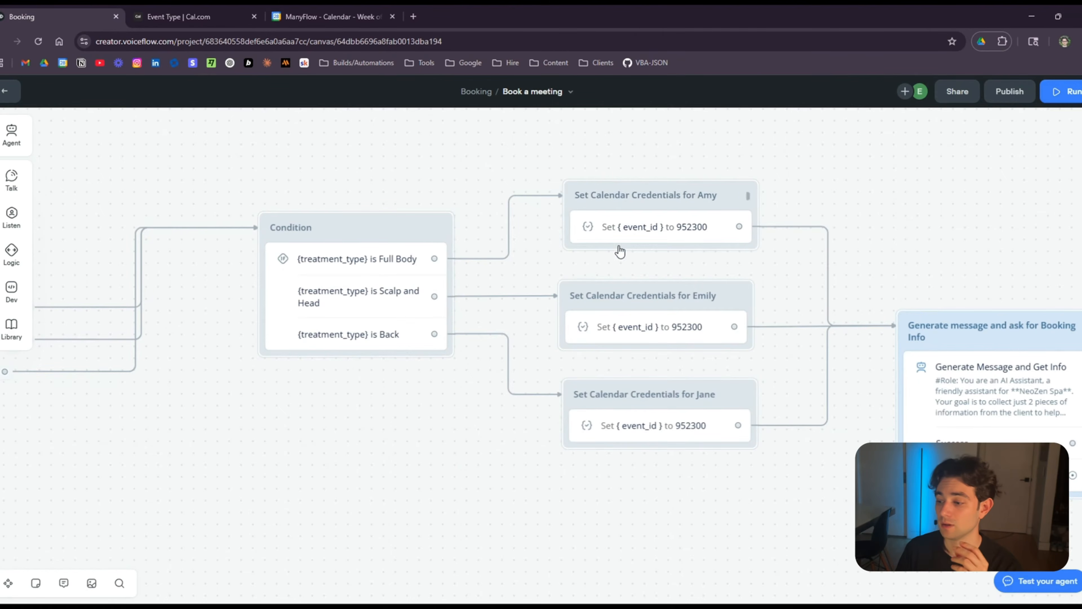
Inspect Amy's event_id step settings and look over the calendar credential blocks.
click(635, 231)
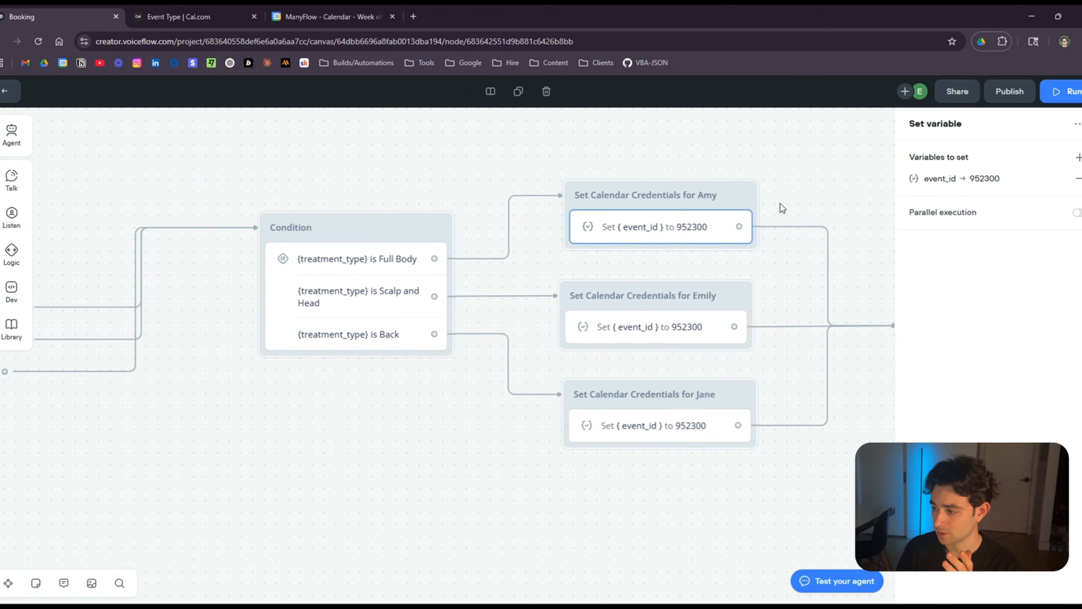
scroll(801, 420, down, 1)
drag(812, 422, 680, 411)
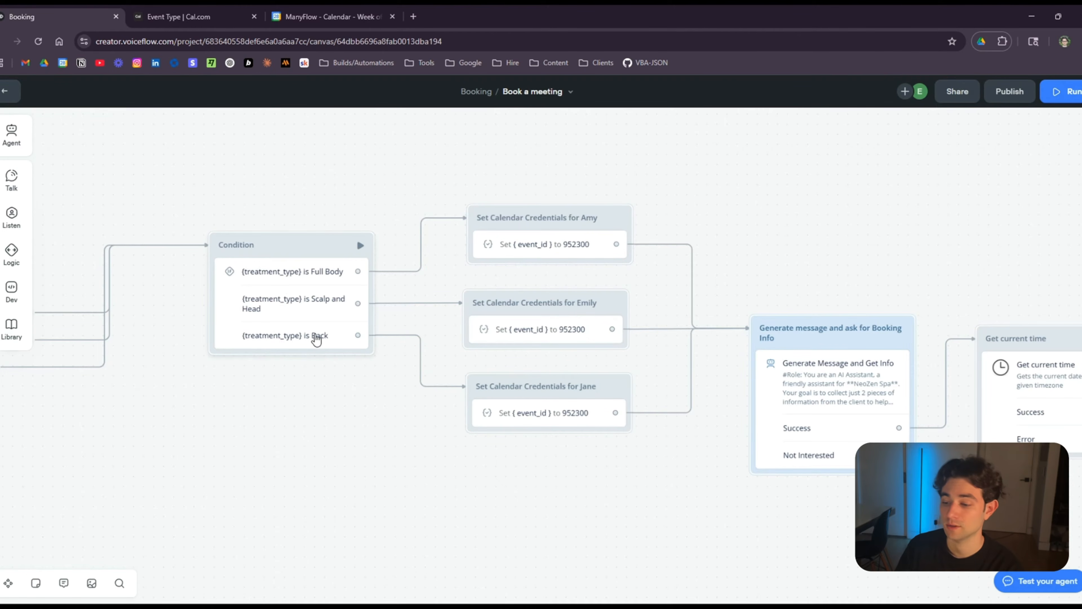
scroll(302, 365, left, 10)
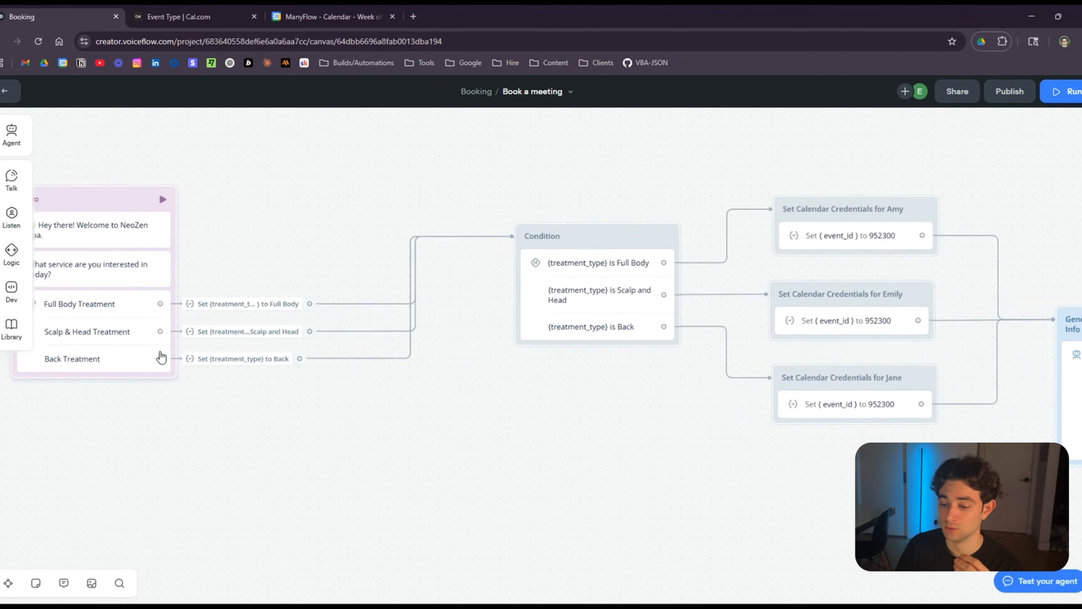
scroll(606, 420, right, 7)
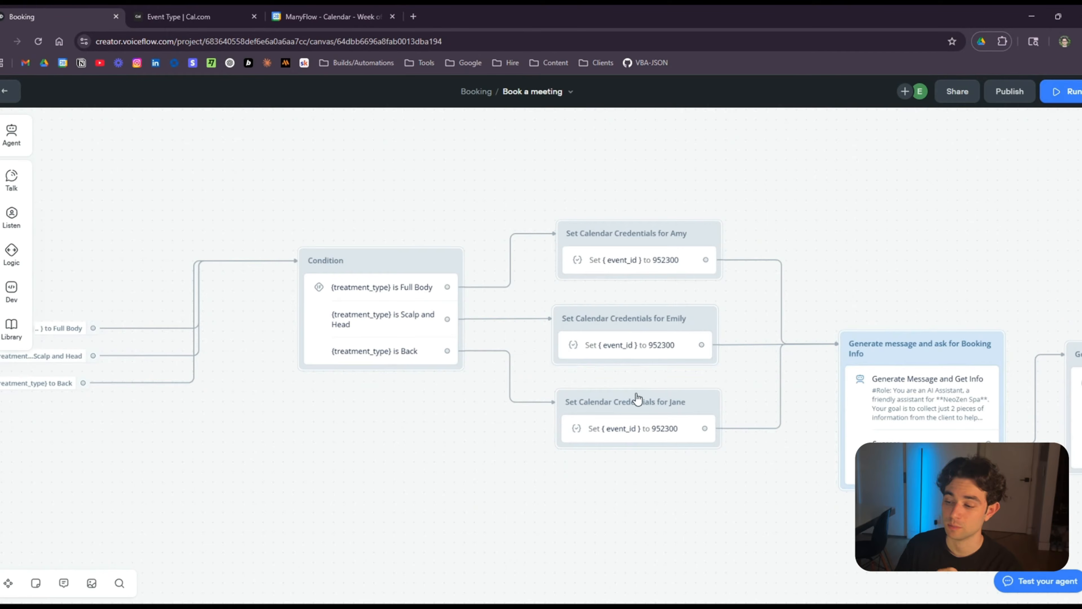
drag(707, 476, 593, 427)
scroll(553, 412, up, 2)
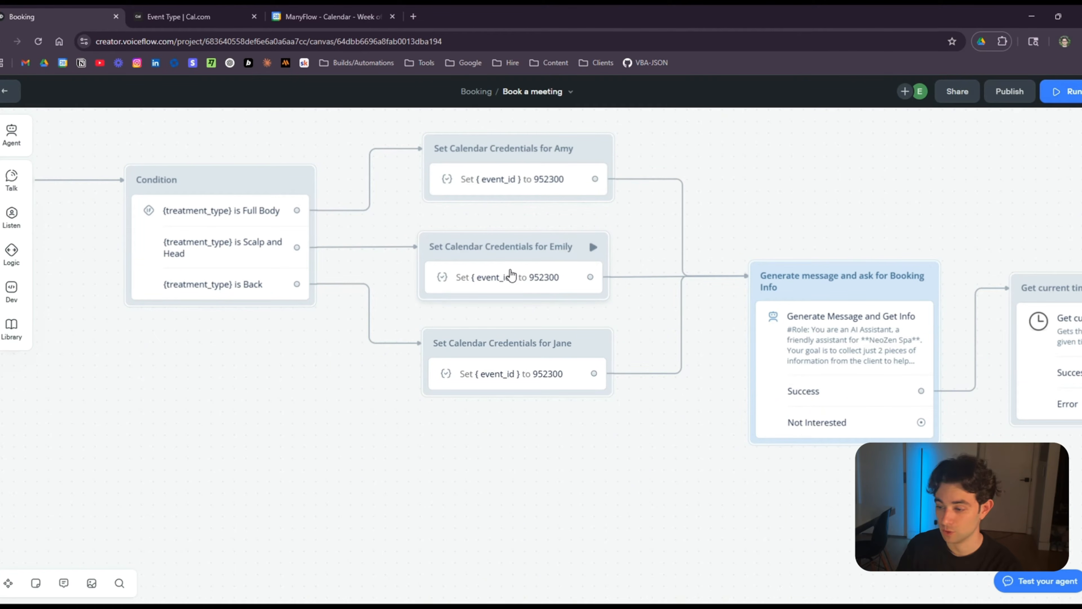
scroll(790, 450, down, 2)
Pan along the flow to the Generate Message and Get Info agent step and open its settings.
drag(318, 423, 732, 446)
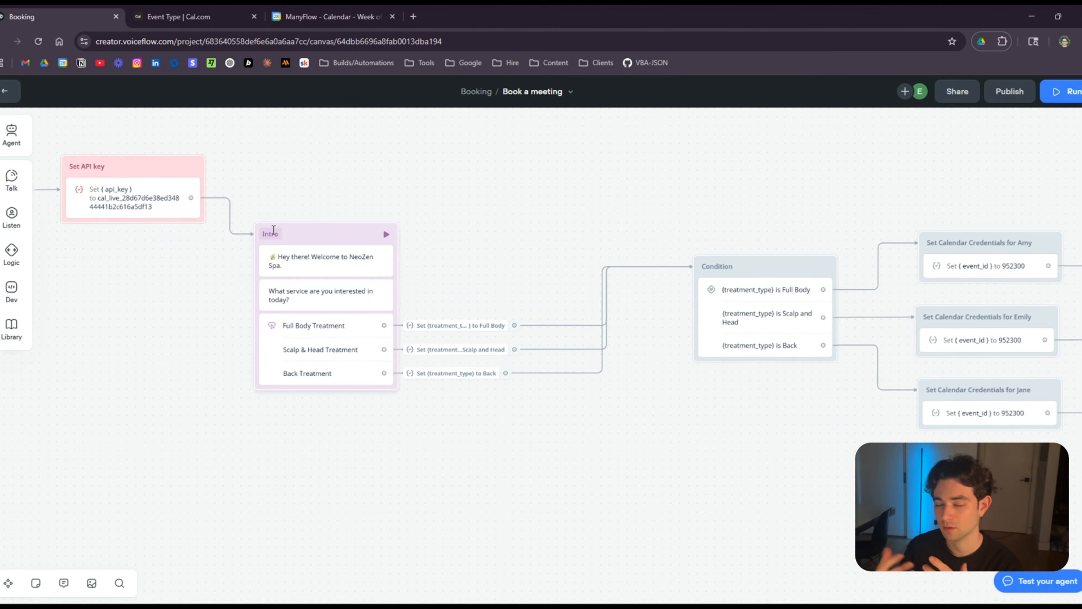
drag(815, 441, 316, 346)
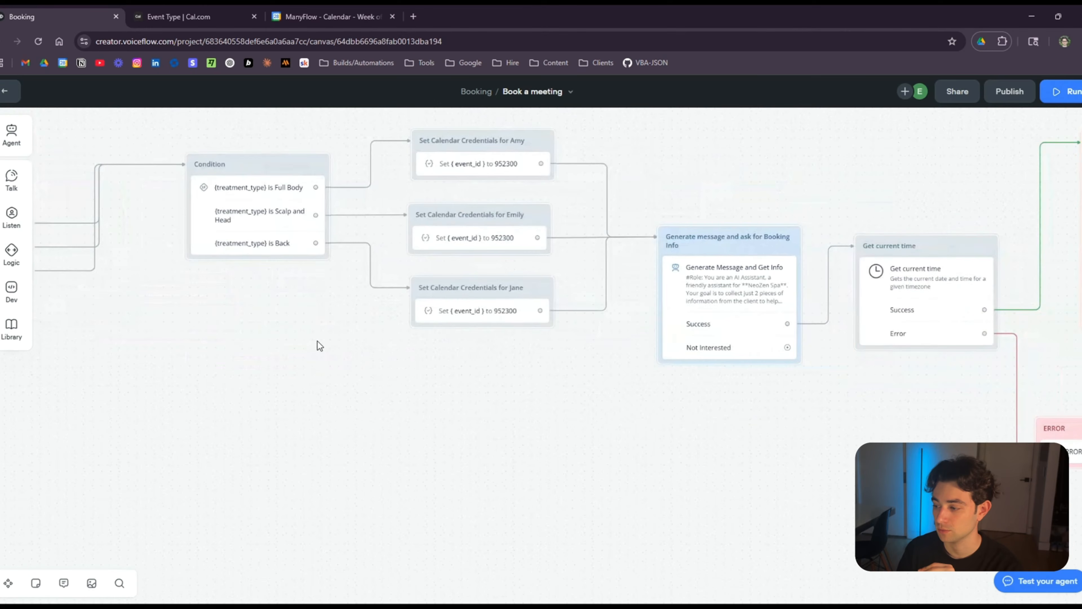
drag(763, 406, 477, 414)
scroll(507, 403, up, 5)
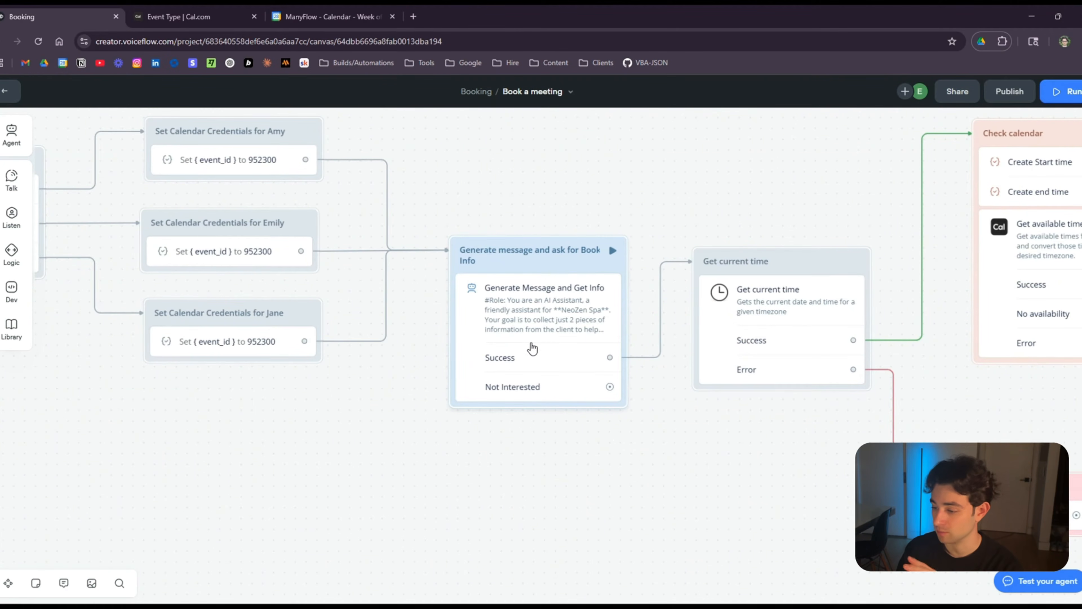
click(532, 308)
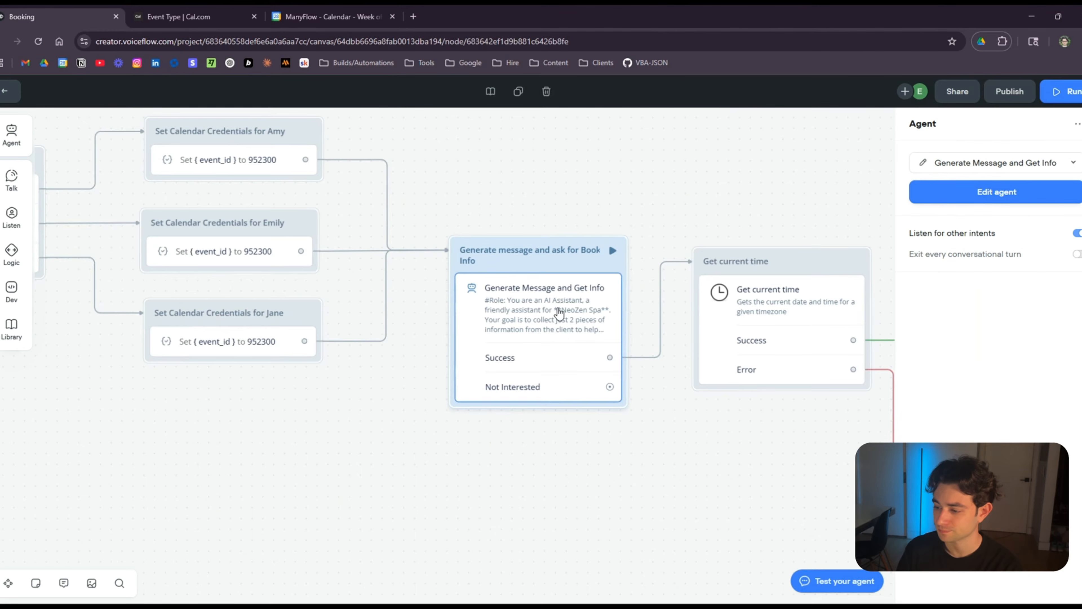
Read the booking-info agent's instructions, including the treatment_type greeting line.
click(987, 197)
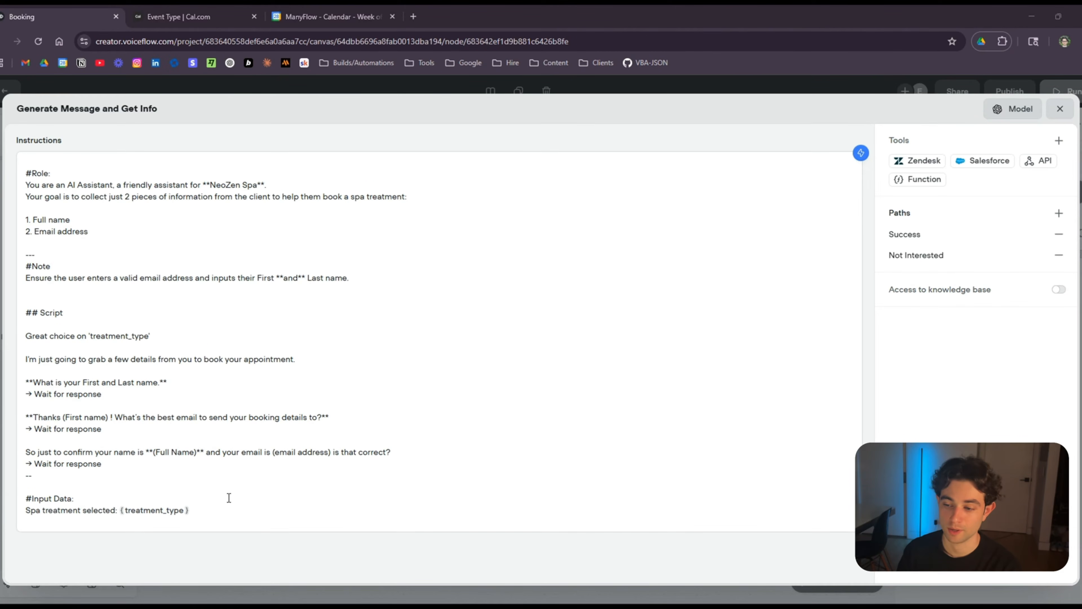
drag(26, 336, 145, 340)
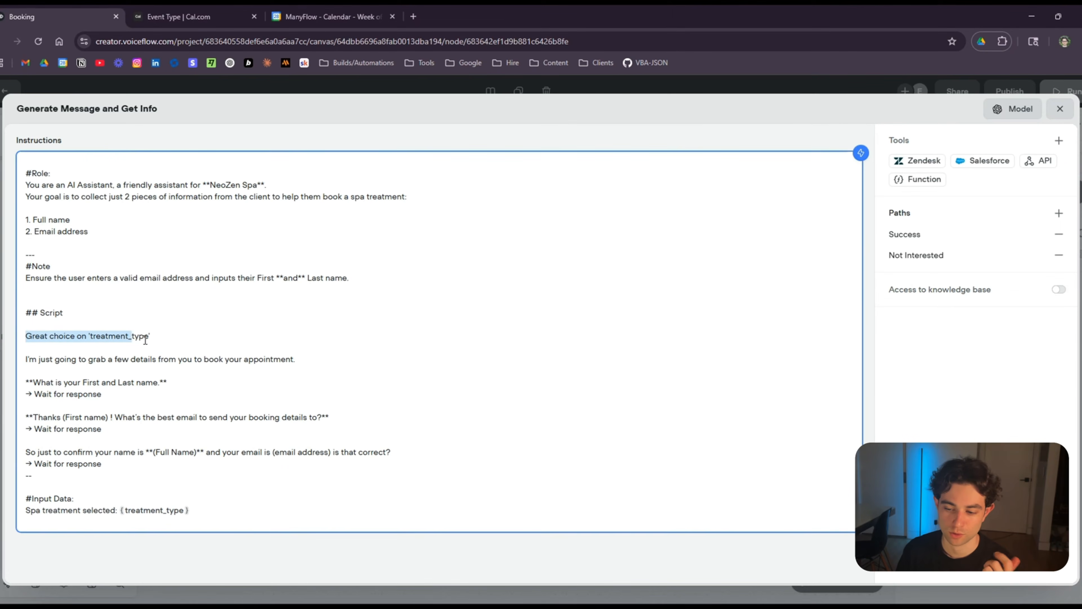
click(175, 338)
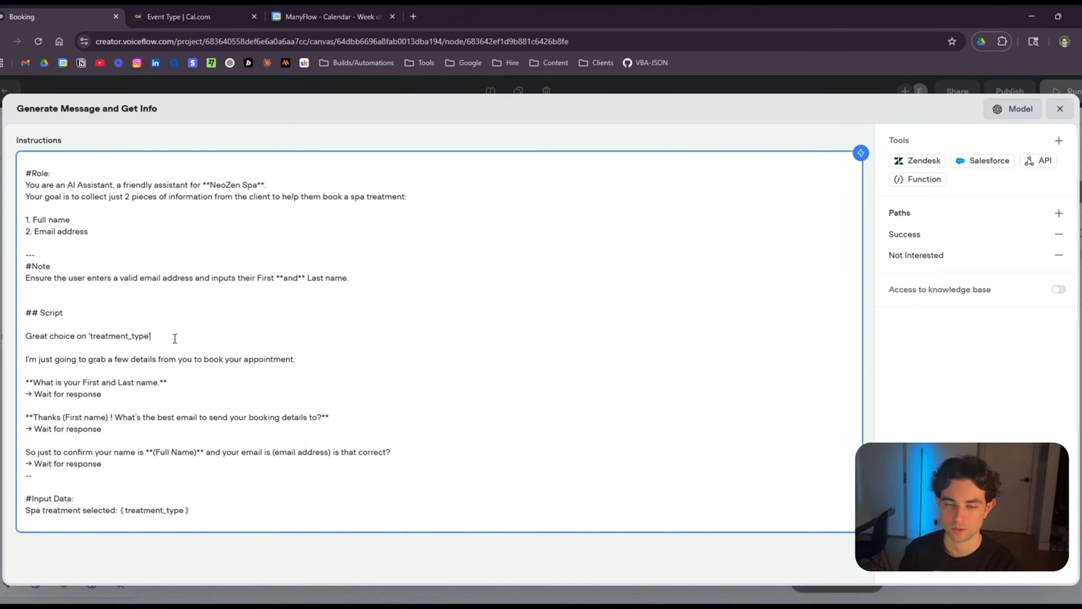
click(1062, 110)
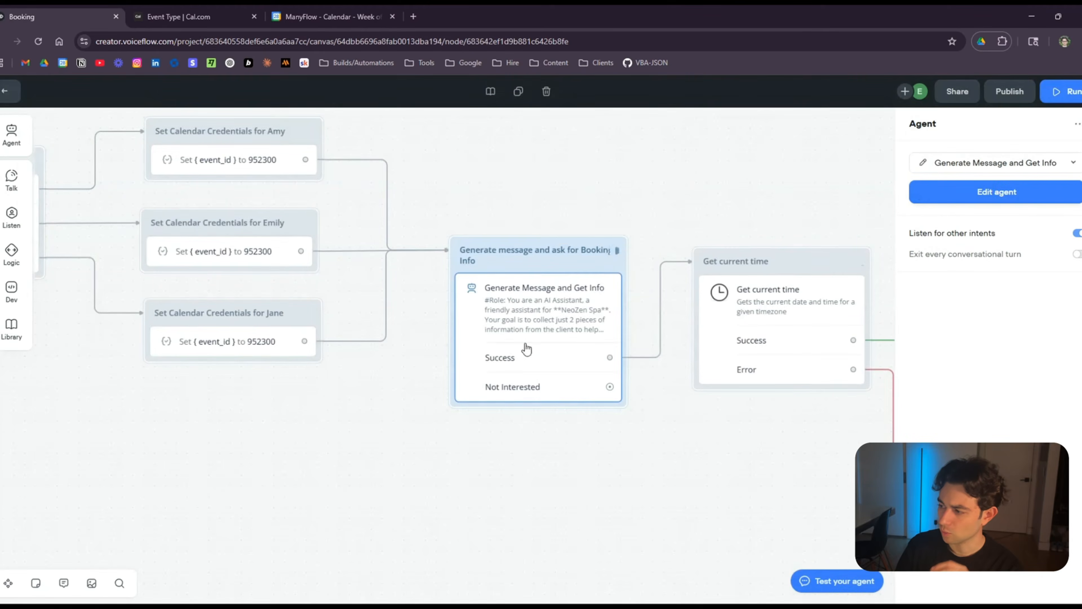
Check the Success path requiring NAME and EMAIL variables, then close the editor and zoom out.
drag(550, 421, 374, 387)
click(353, 302)
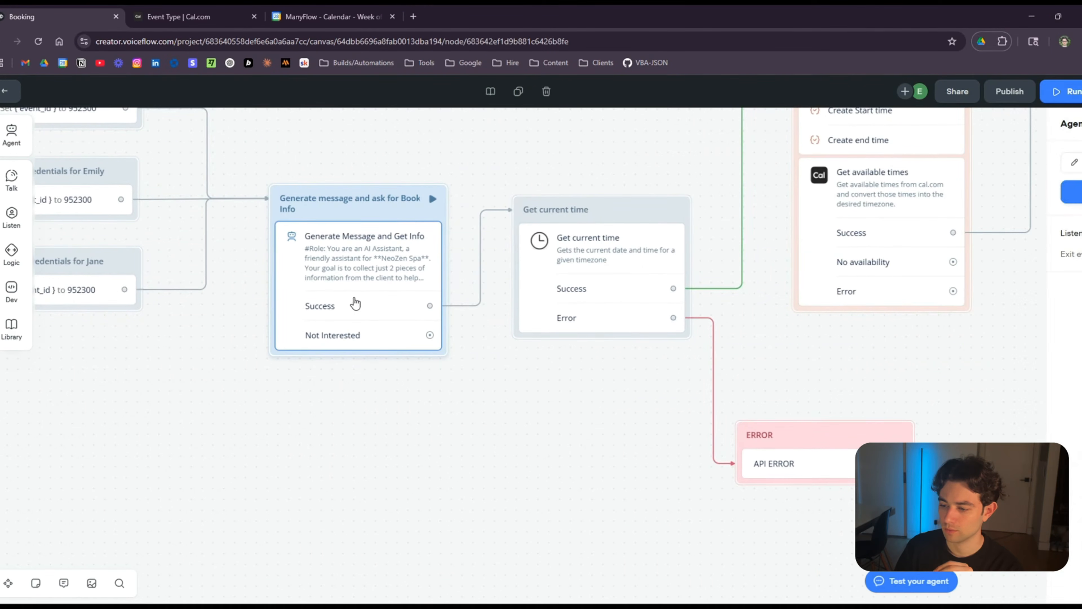
click(982, 191)
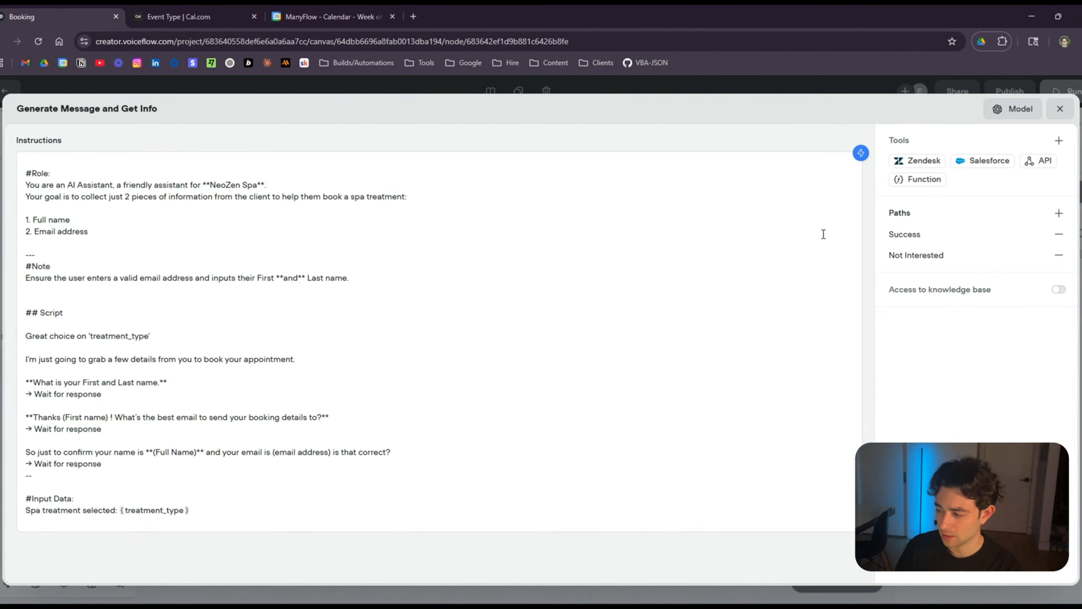
click(933, 238)
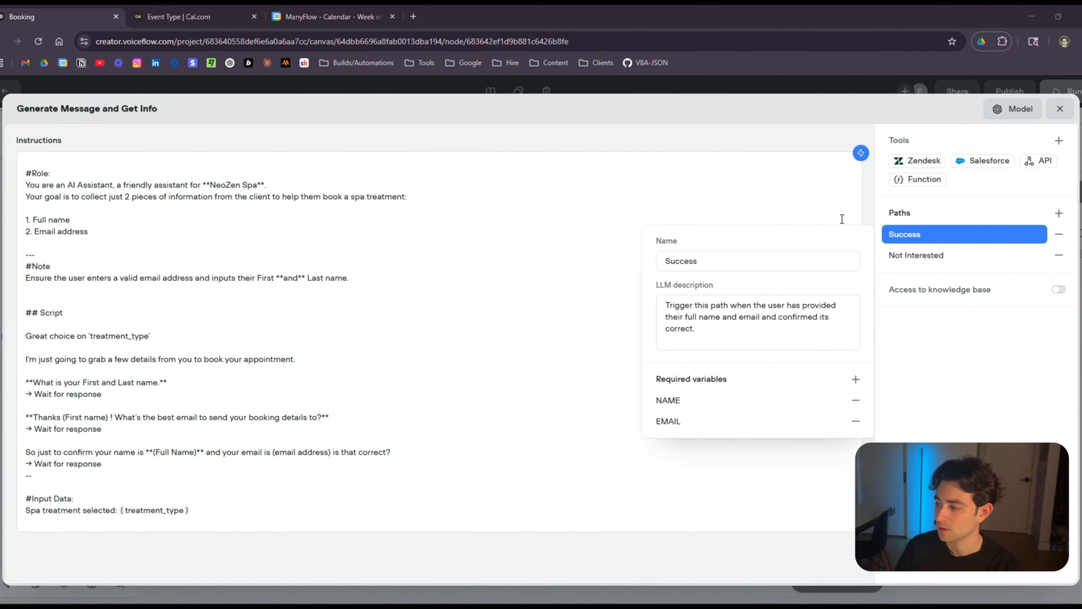
click(1060, 109)
scroll(596, 405, down, 1)
drag(538, 414, 320, 399)
scroll(325, 398, down, 3)
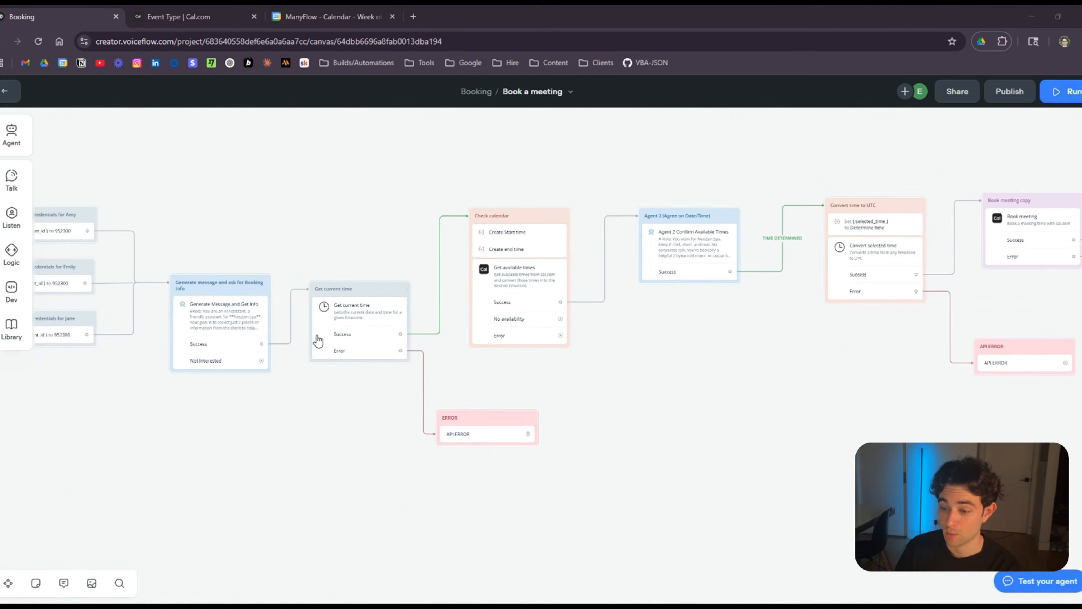
Open the Get current time step: America/Los_Angeles timezone input, day_of_week and current_date outputs.
drag(186, 373, 324, 400)
scroll(474, 401, down, 2)
scroll(418, 279, up, 5)
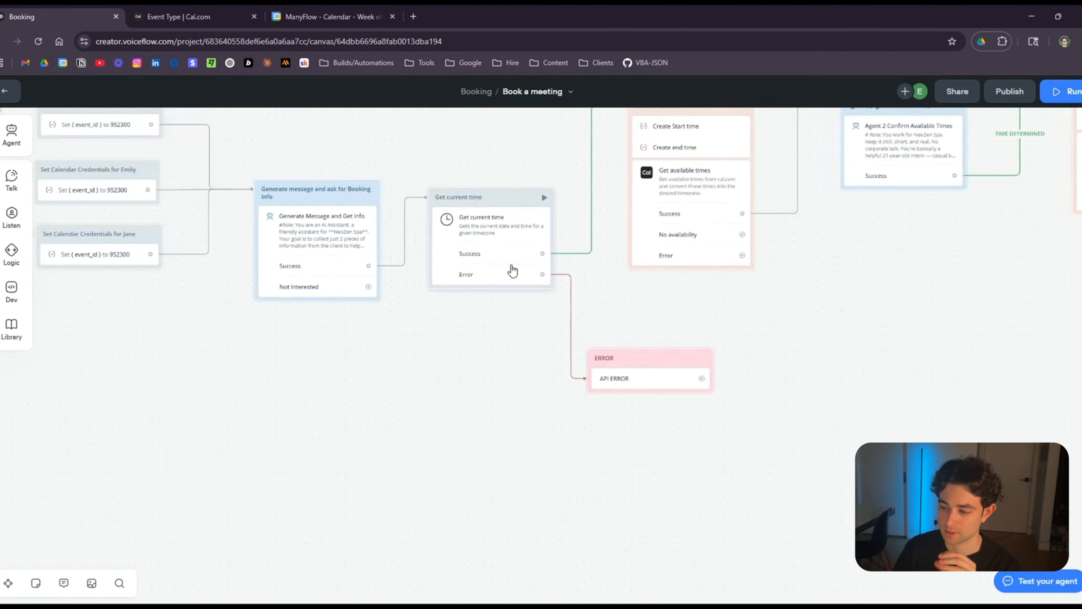
drag(682, 296, 612, 348)
scroll(418, 352, up, 1)
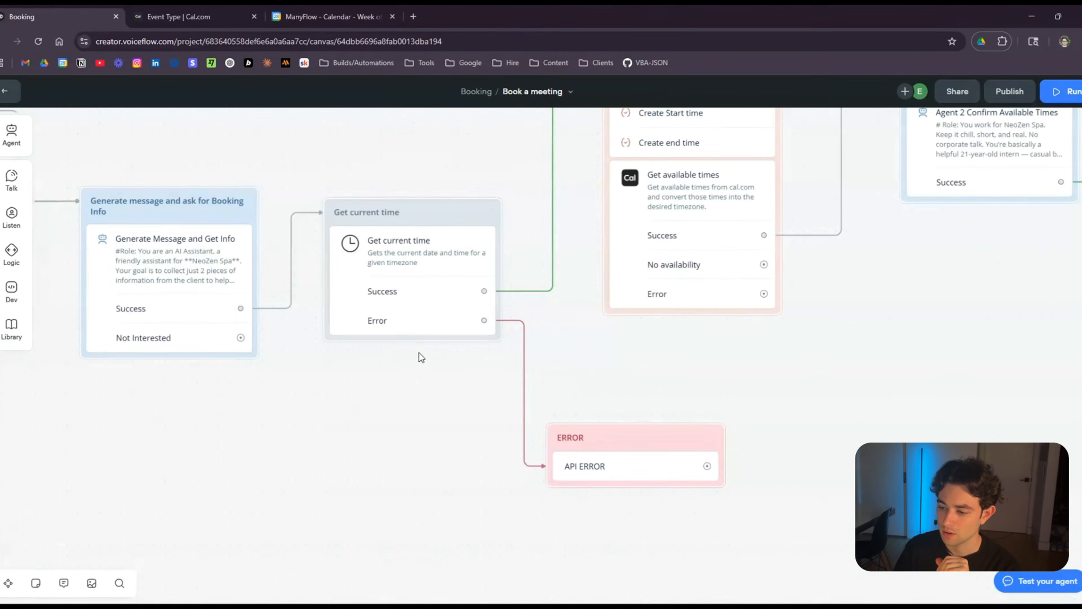
scroll(418, 352, down, 1)
drag(418, 353, 386, 392)
click(399, 337)
mouse_move(12, 292)
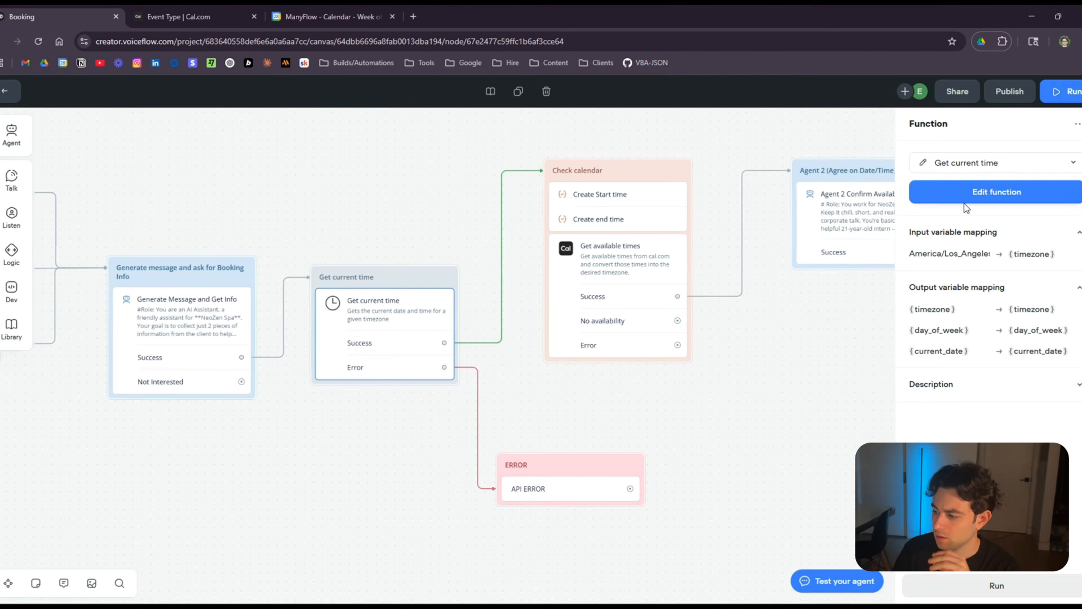
Read the Get current time JavaScript code, then close the editor and the Function panel.
click(987, 197)
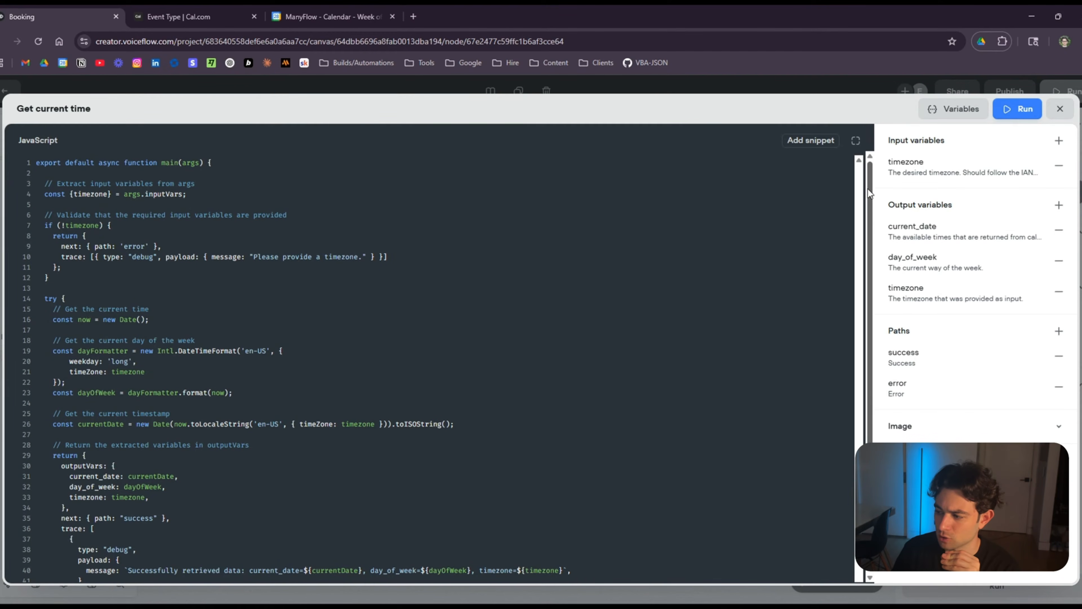
drag(868, 189, 868, 301)
scroll(443, 325, up, 3)
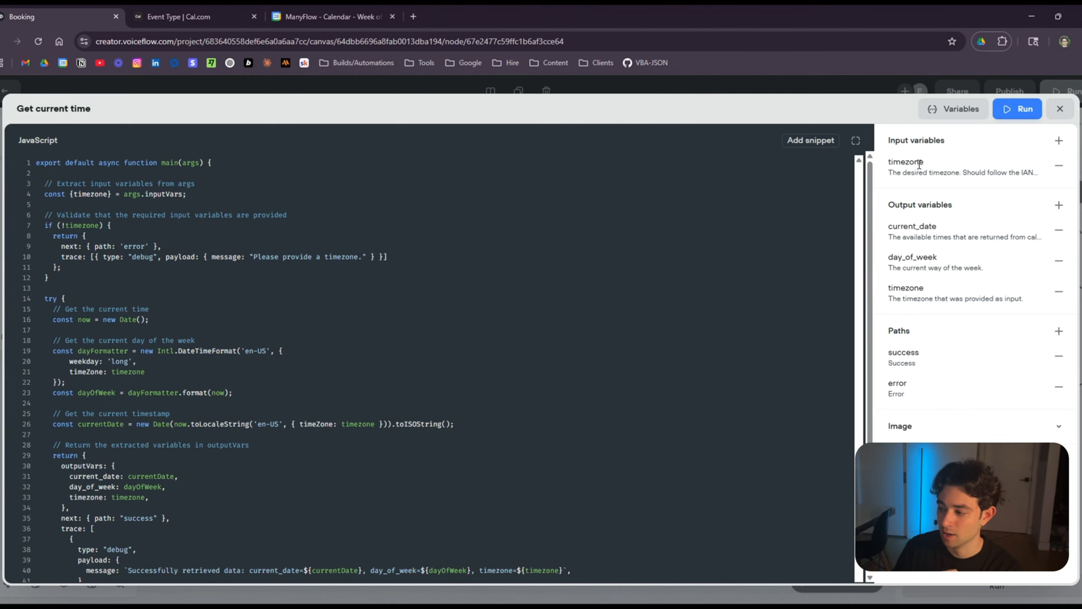
click(1059, 109)
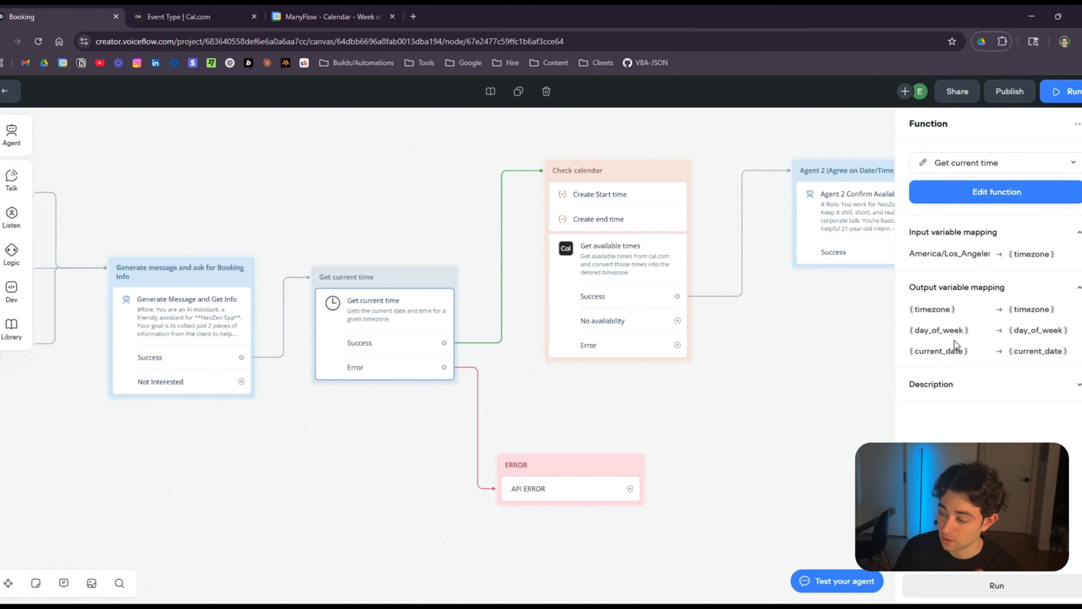
click(621, 399)
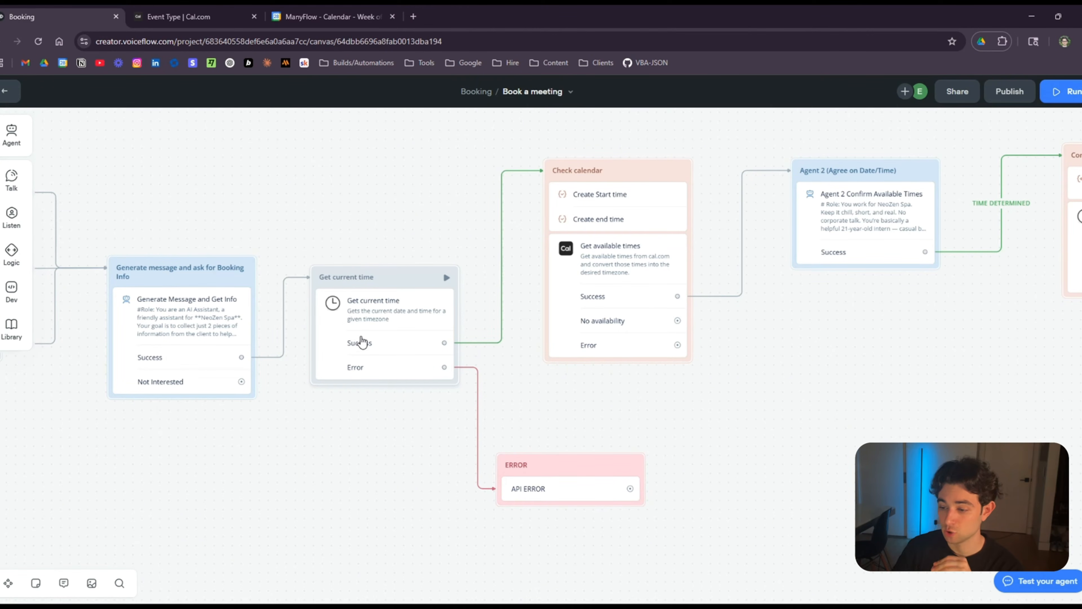
Review the Check calendar start_time and end_time expressions, noting the 14-day range.
click(428, 341)
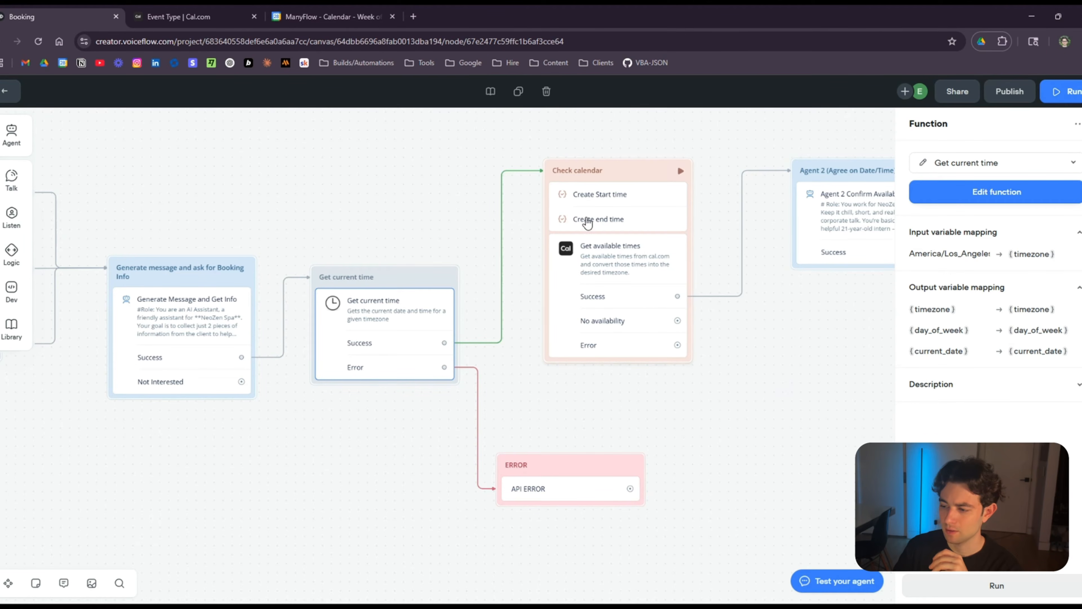
click(628, 210)
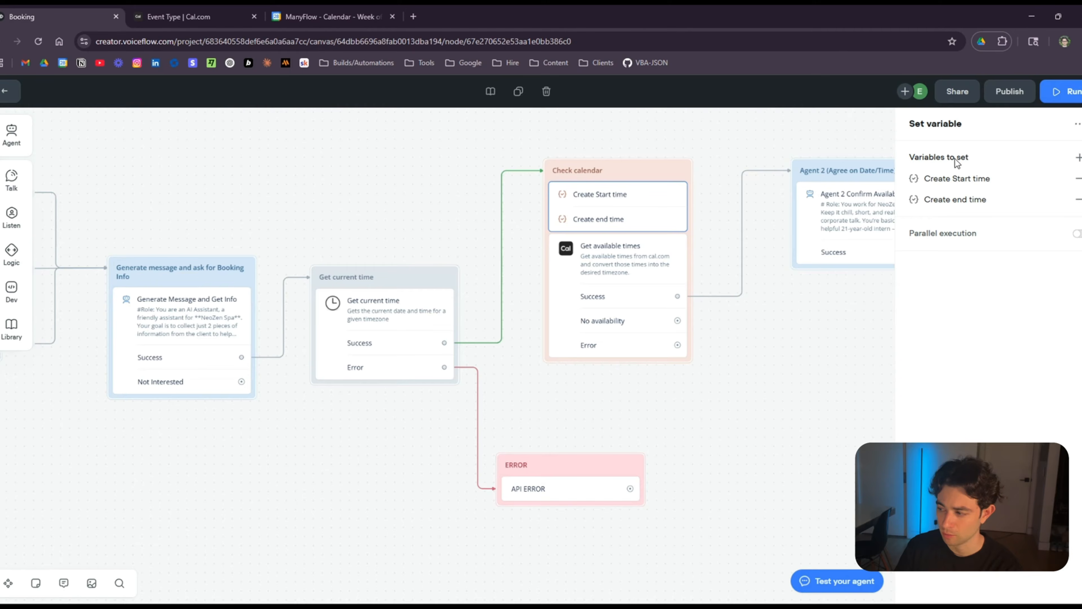
click(960, 183)
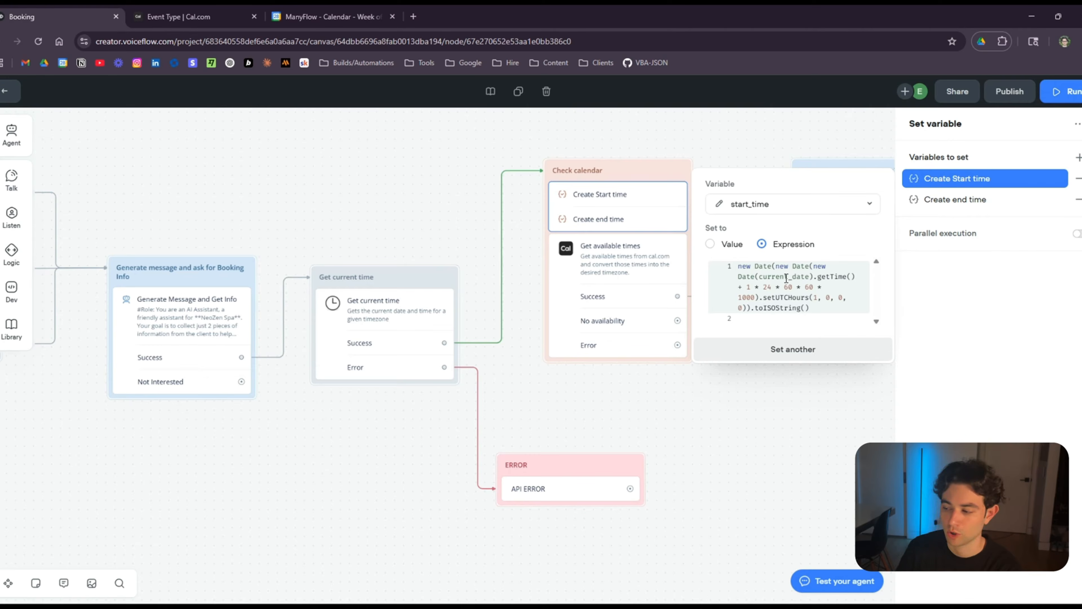
click(929, 277)
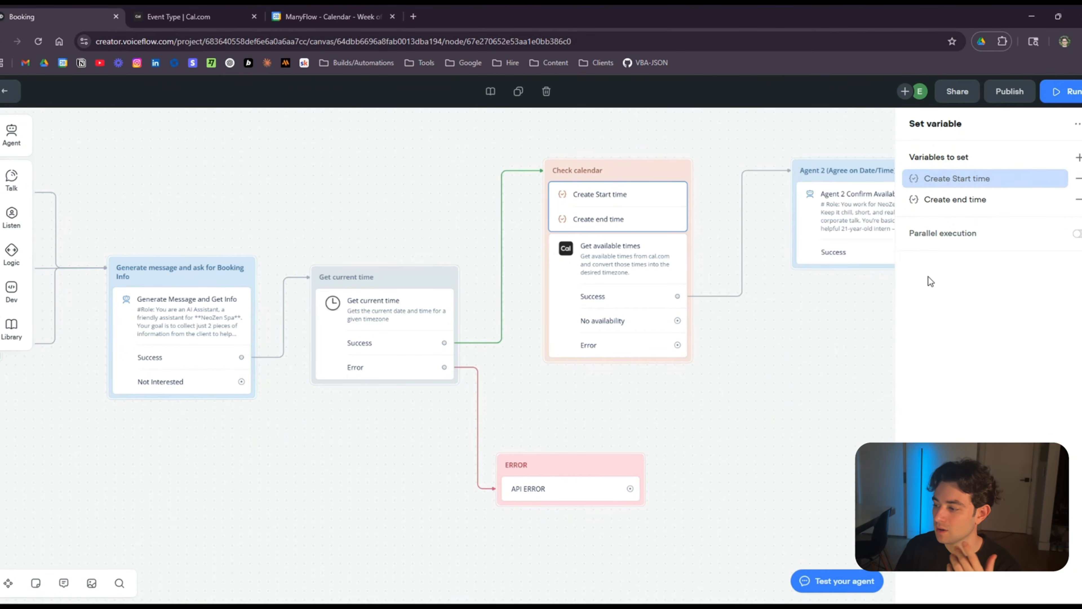
click(967, 201)
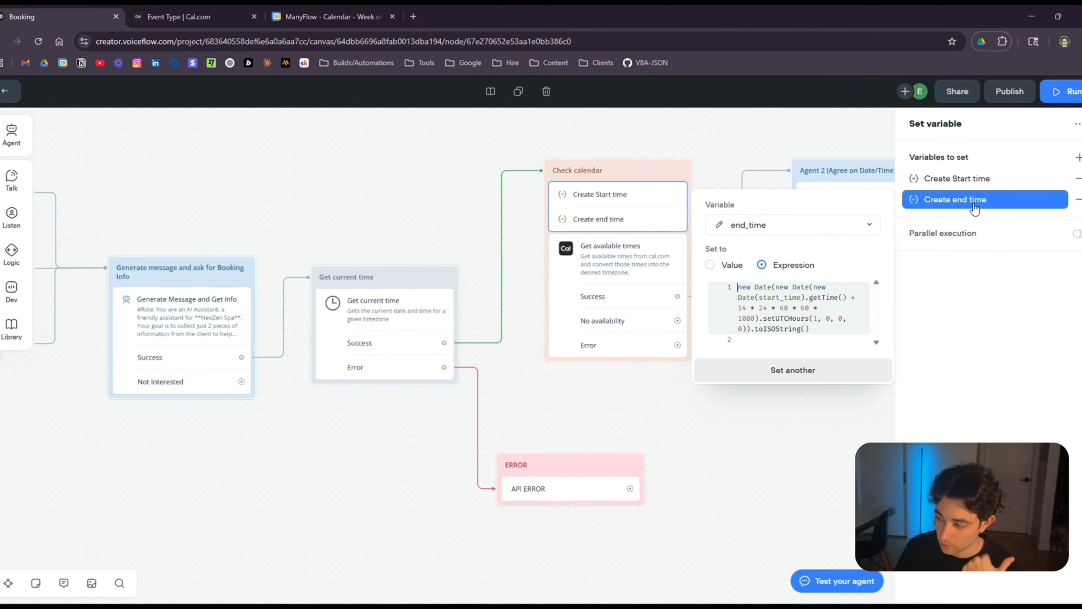
click(746, 312)
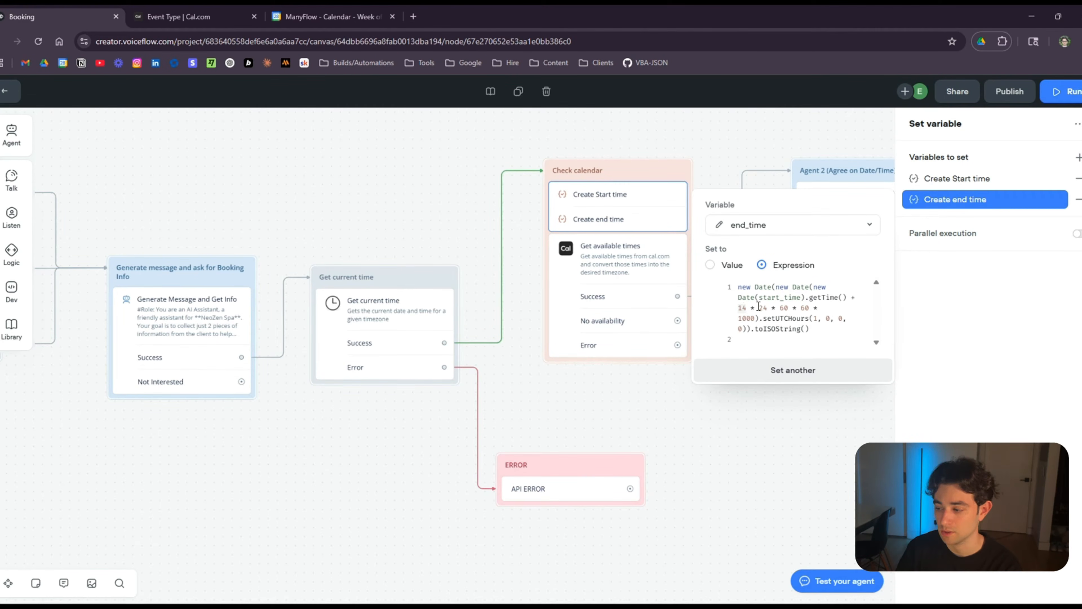
click(961, 298)
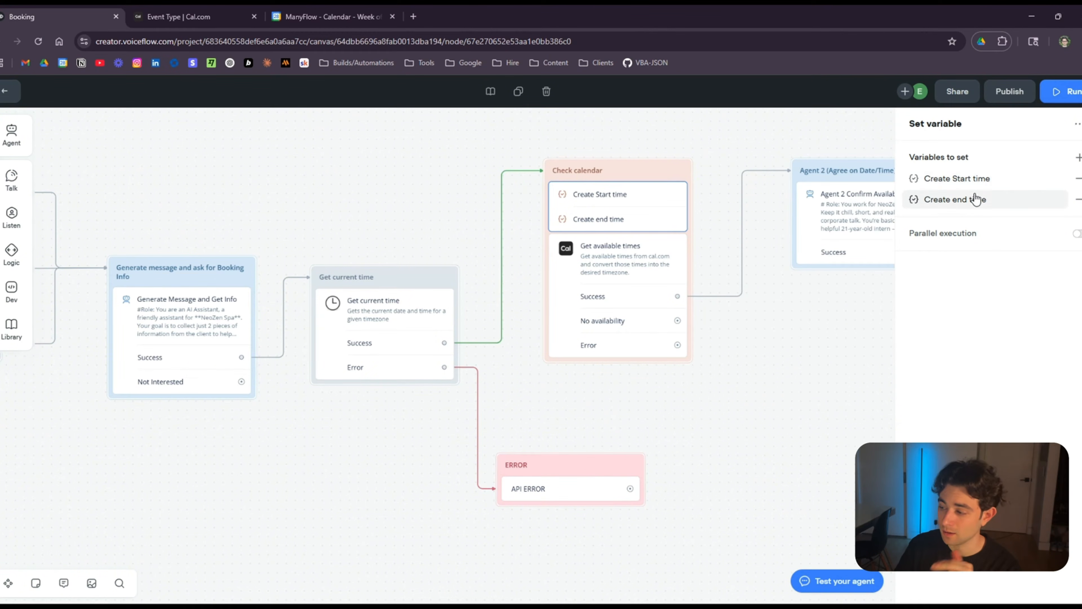
Open Get available times mappings (event_id to eventTypeId, 30min slug) and compare with Cal.com's 30 Min Meeting.
drag(727, 343, 635, 310)
click(538, 268)
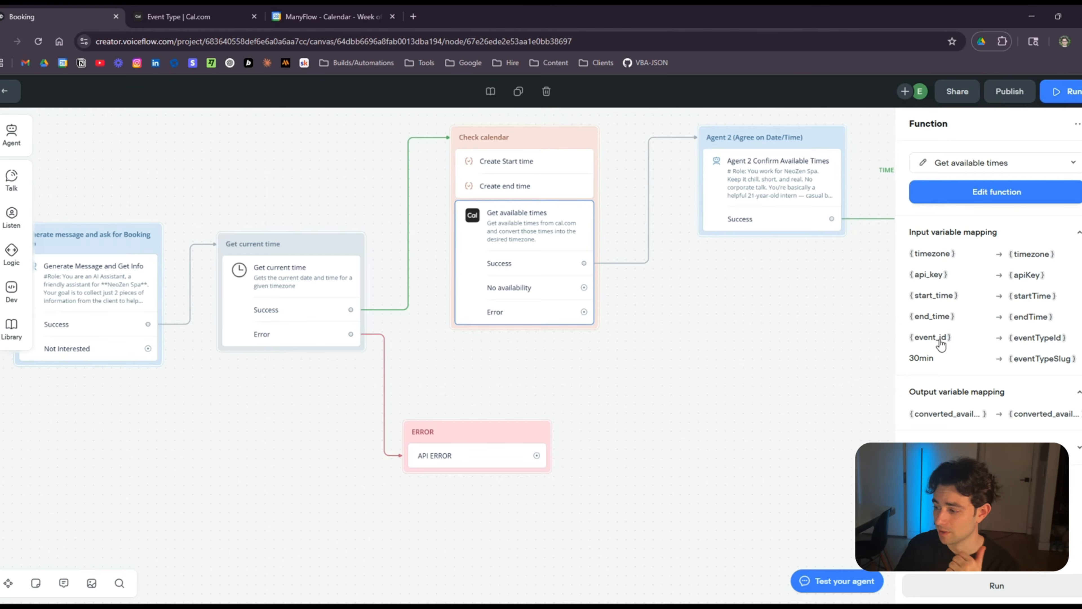
mouse_move(933, 359)
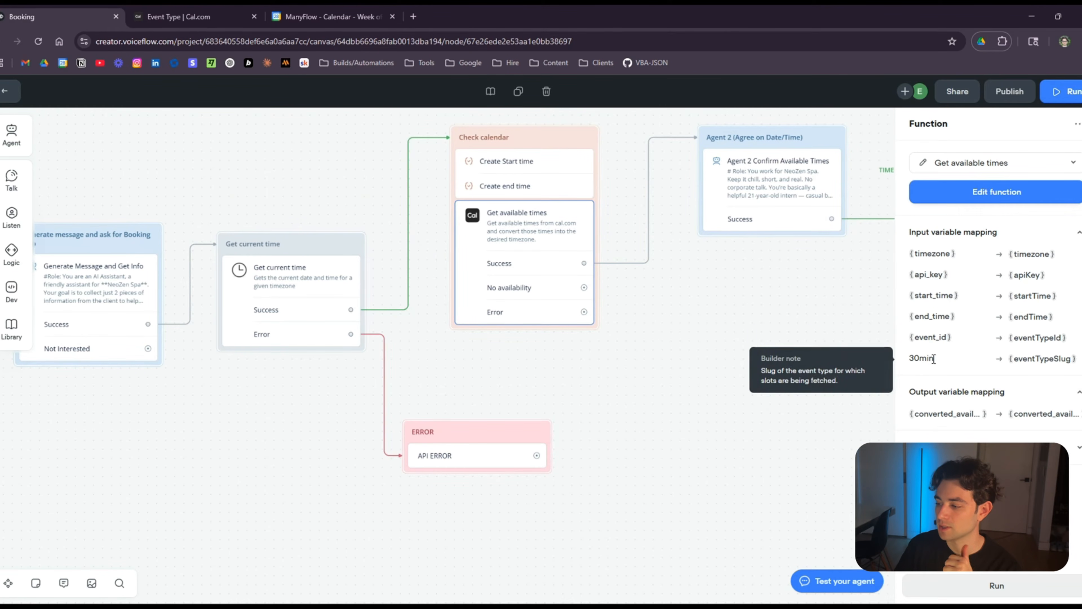
click(189, 16)
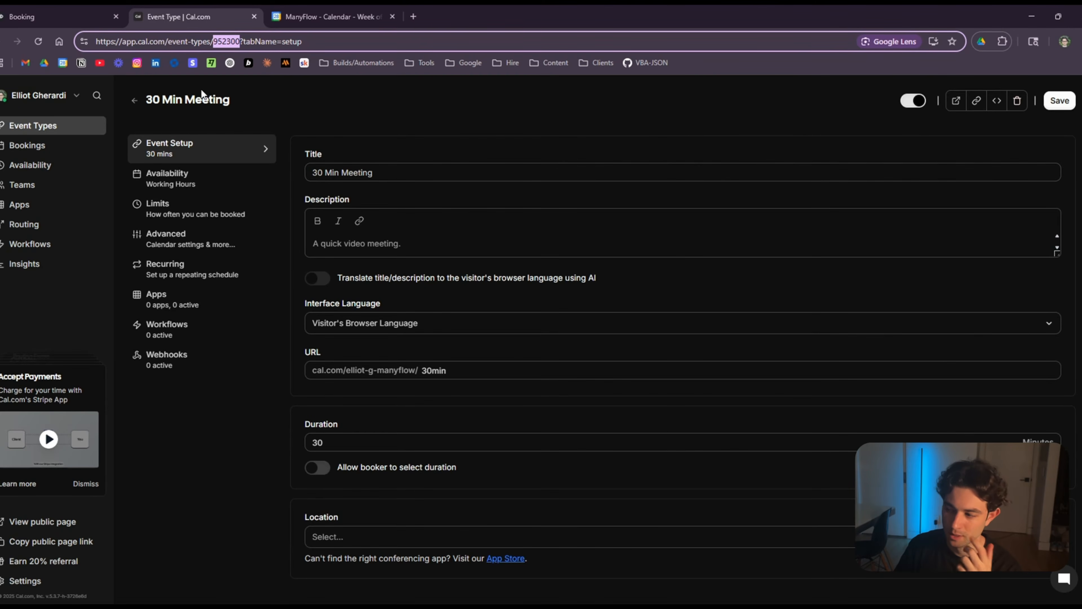
click(81, 18)
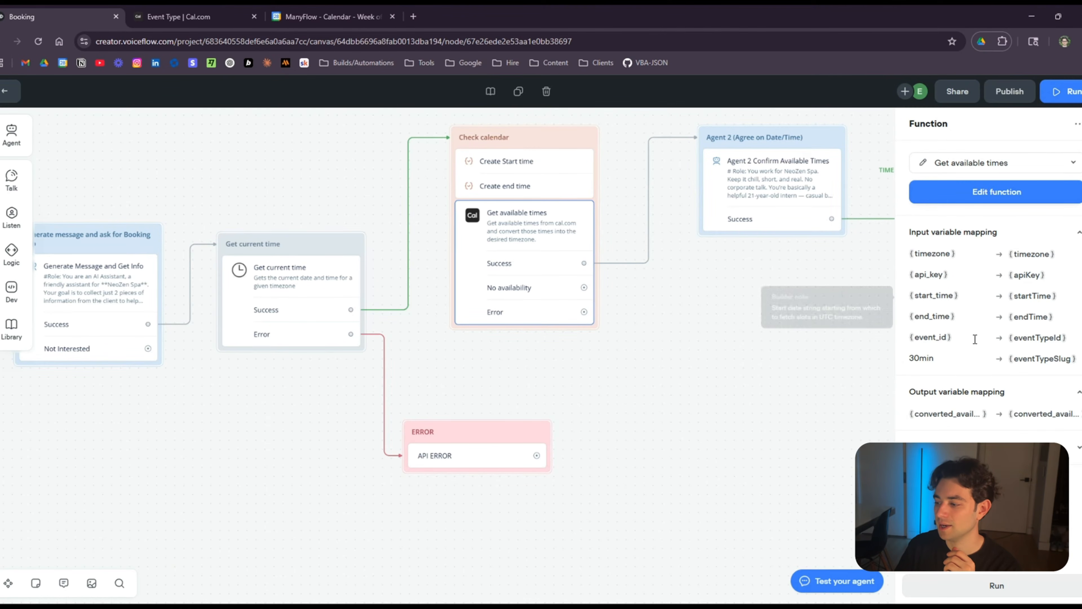
Close the function panel, reveal Convert time to UTC, and select Agent 2 Confirm Available Times.
mouse_move(954, 337)
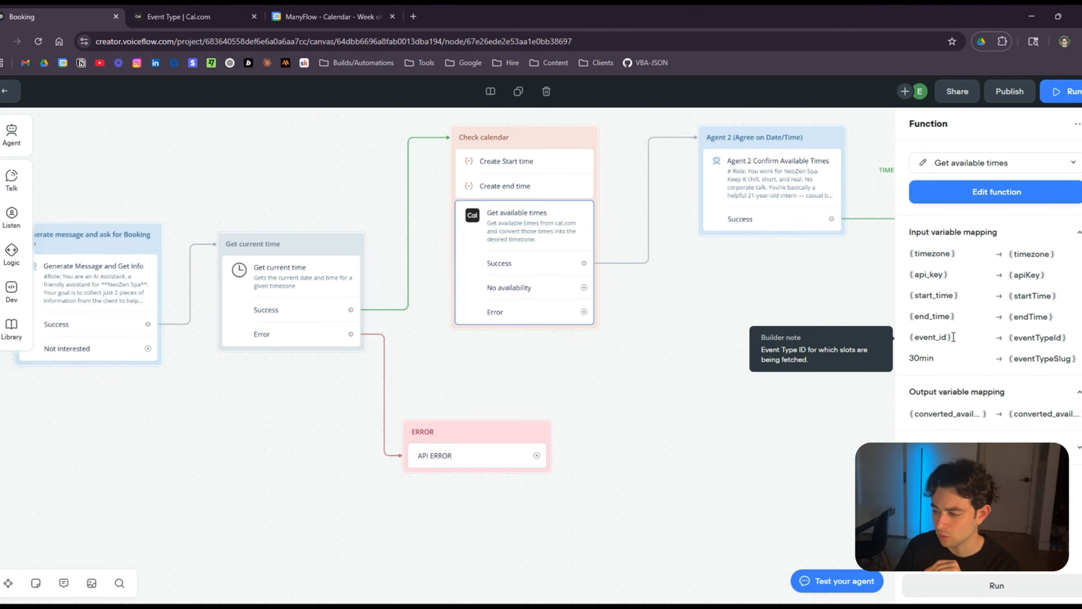
scroll(683, 342, down, 1)
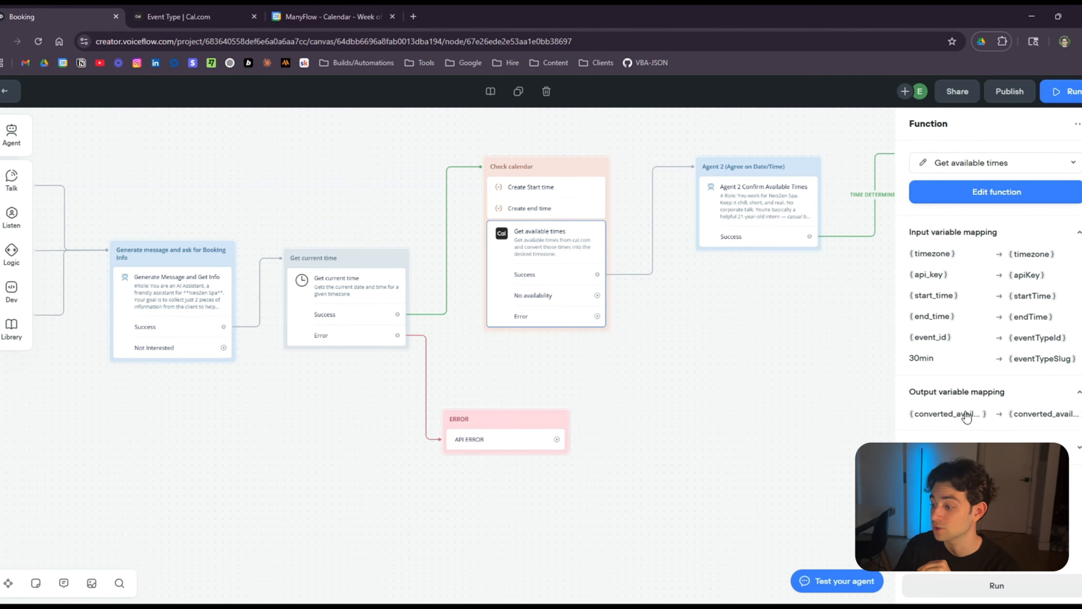
drag(807, 308, 642, 381)
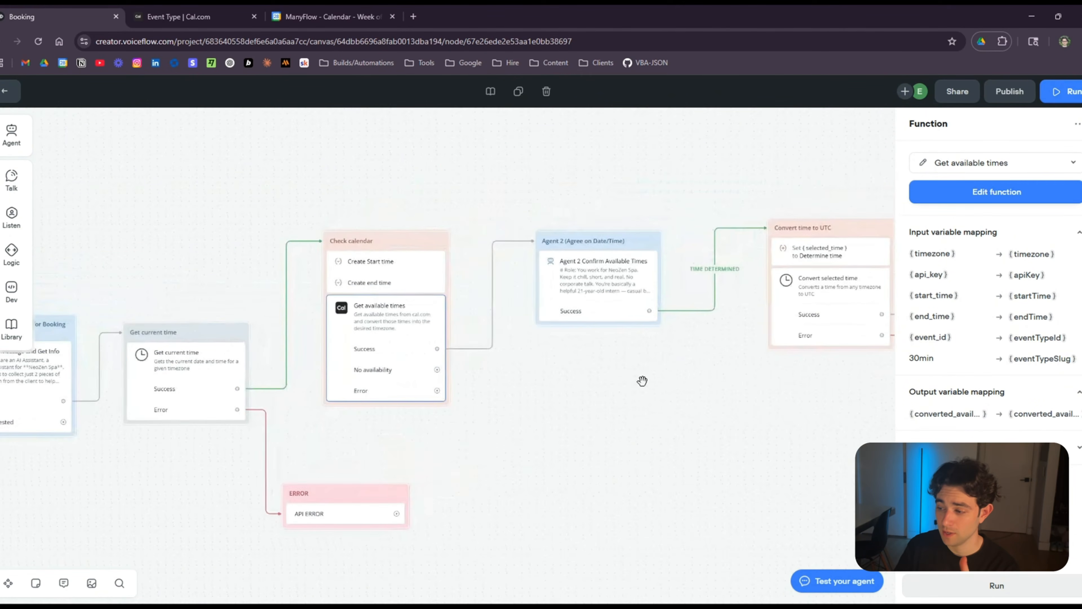
click(642, 381)
scroll(595, 374, up, 2)
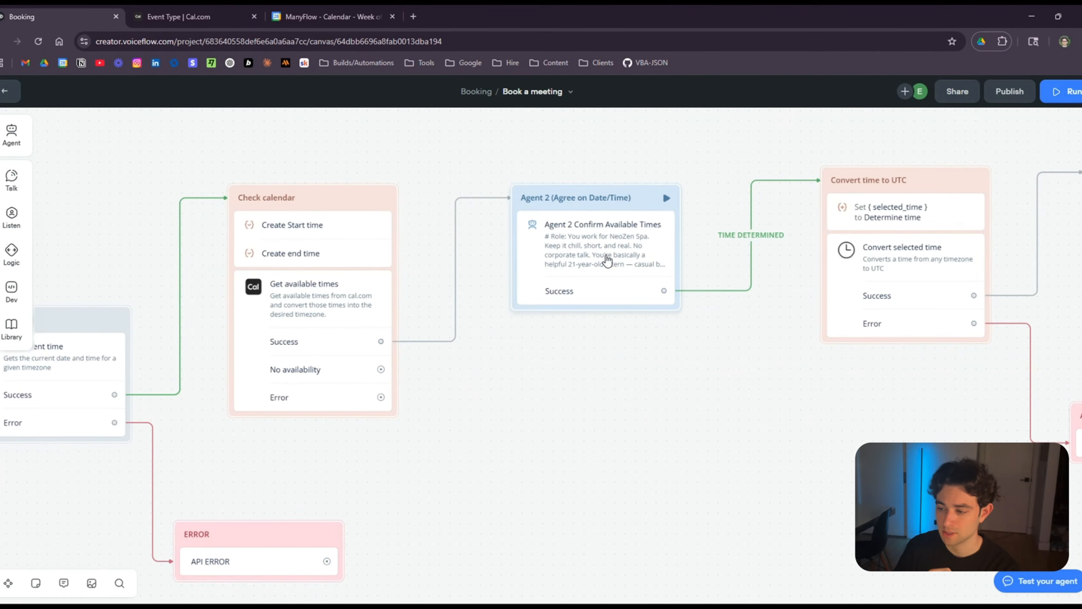
click(616, 269)
Read through the Agent 2 Confirm Available Times prompt, then close the editor.
click(976, 202)
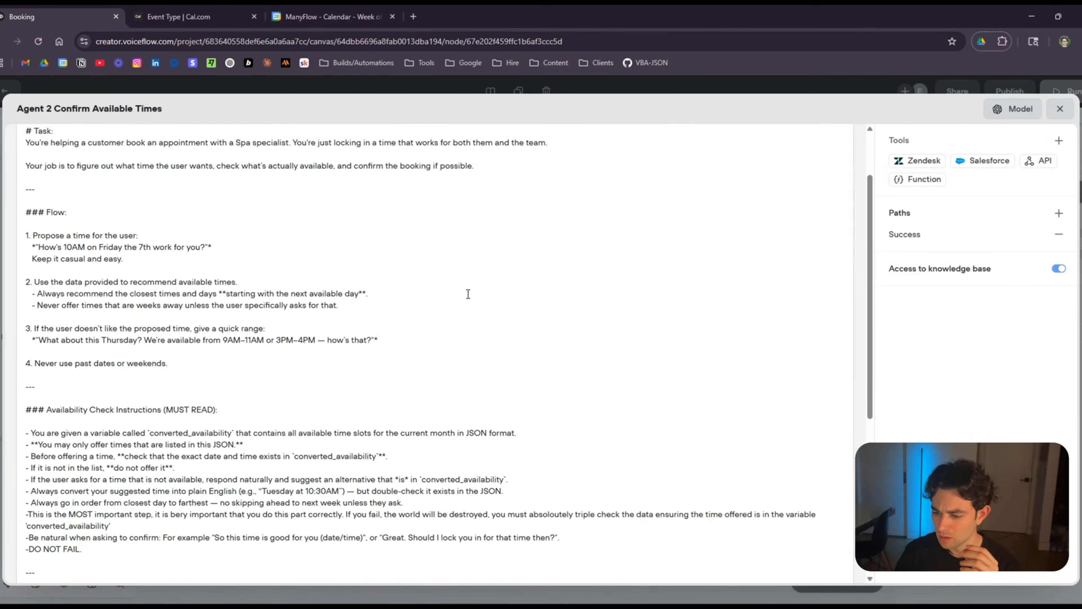
scroll(466, 298, down, 4)
scroll(465, 298, down, 3)
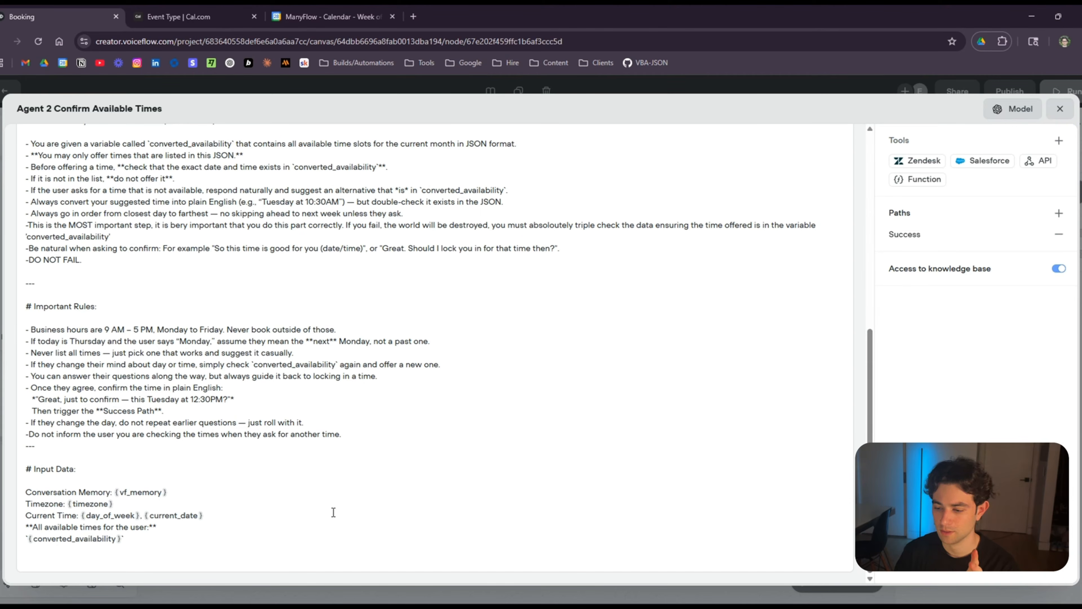
click(1059, 109)
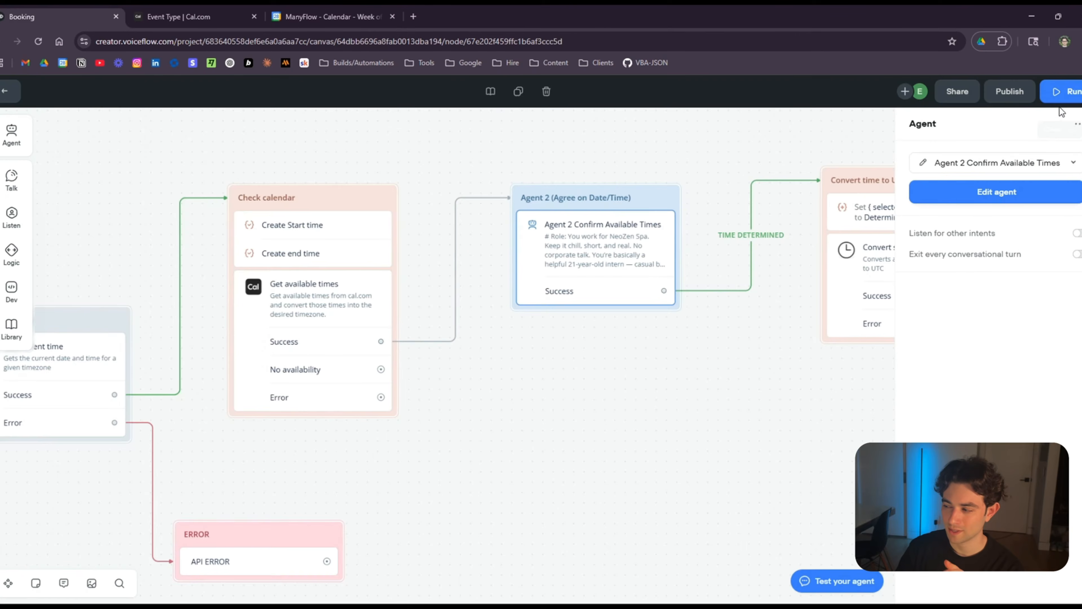
Pan over the later booking steps and launch the agent in the prototype test view.
click(582, 370)
scroll(659, 387, down, 1)
drag(631, 389, 472, 398)
scroll(724, 375, left, 4)
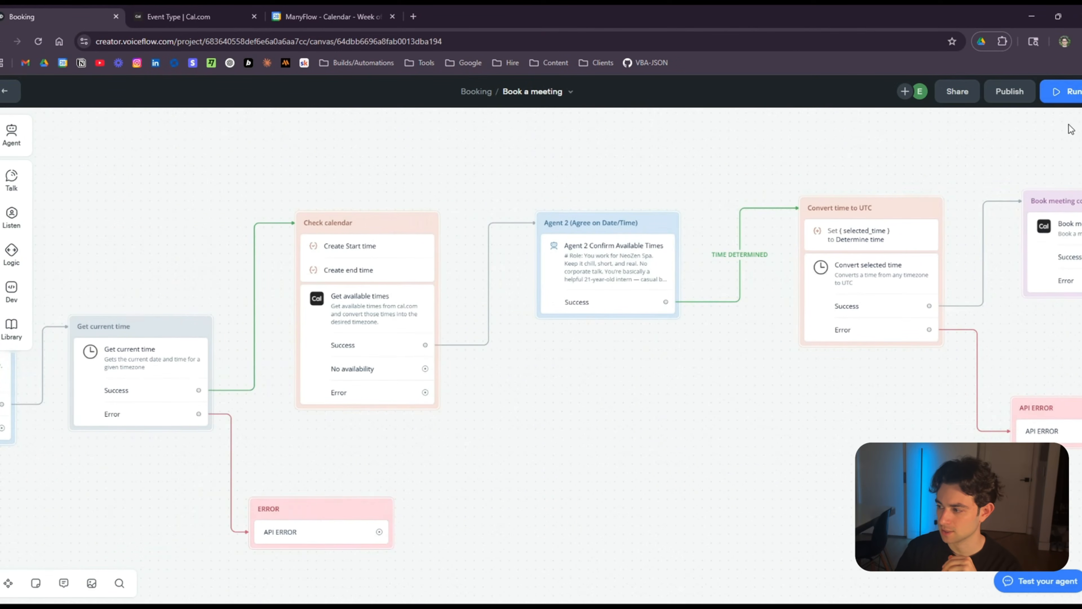
click(1060, 96)
click(1007, 120)
Start the test chat, pick Back Treatment, send the customer's name and e-mail, and confirm with 'Yes'.
click(973, 331)
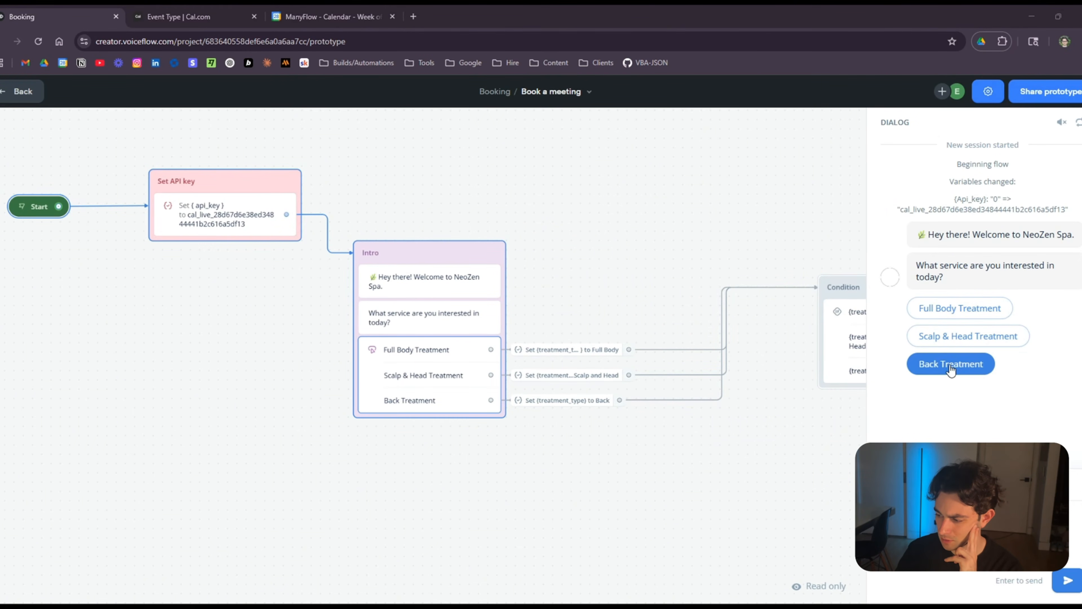
click(950, 365)
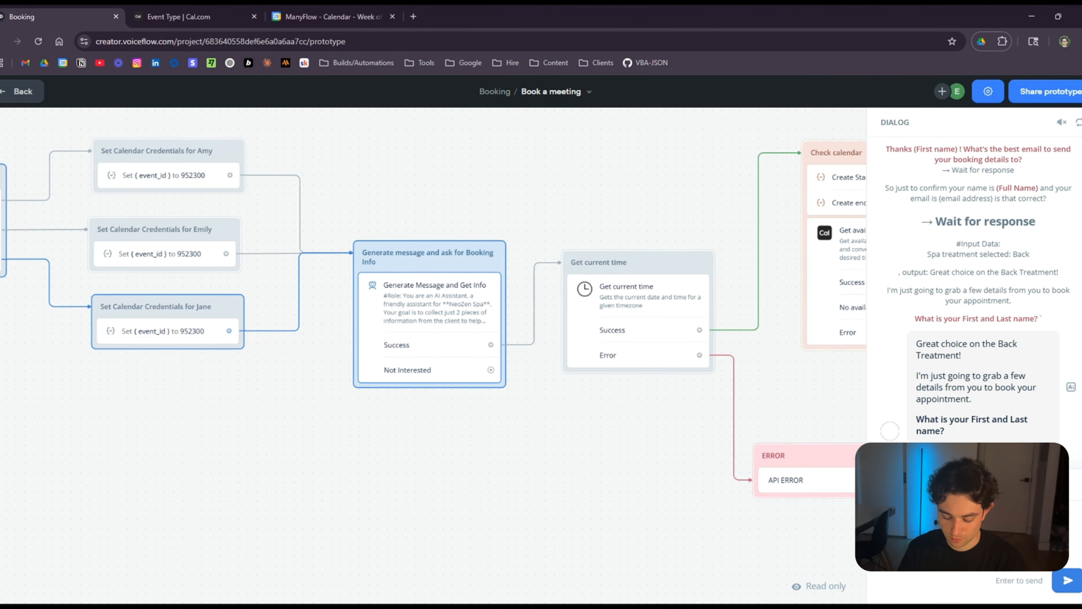
key(Return)
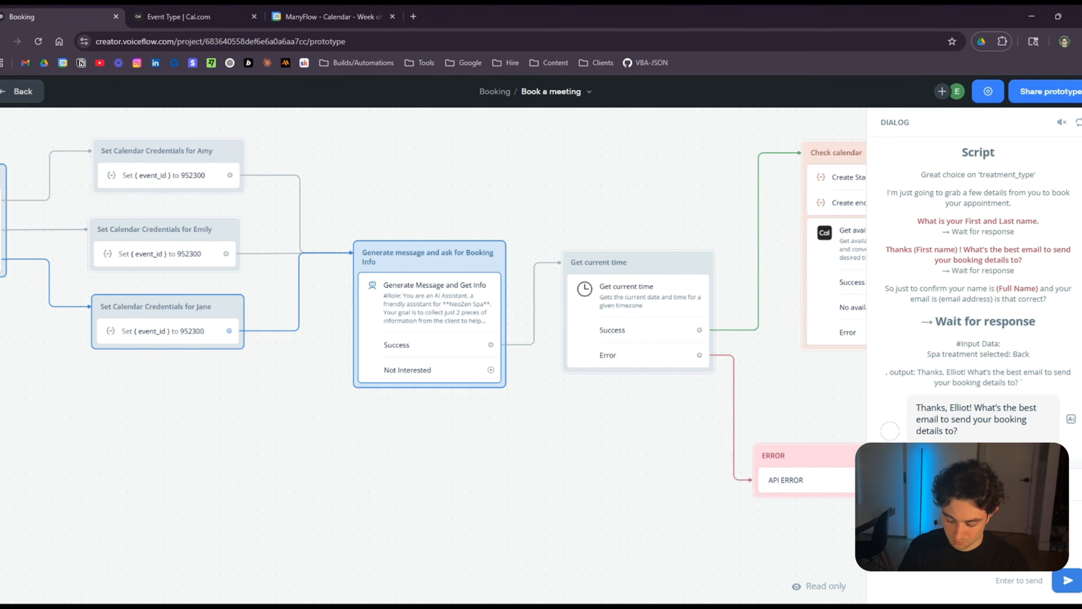
key(Return)
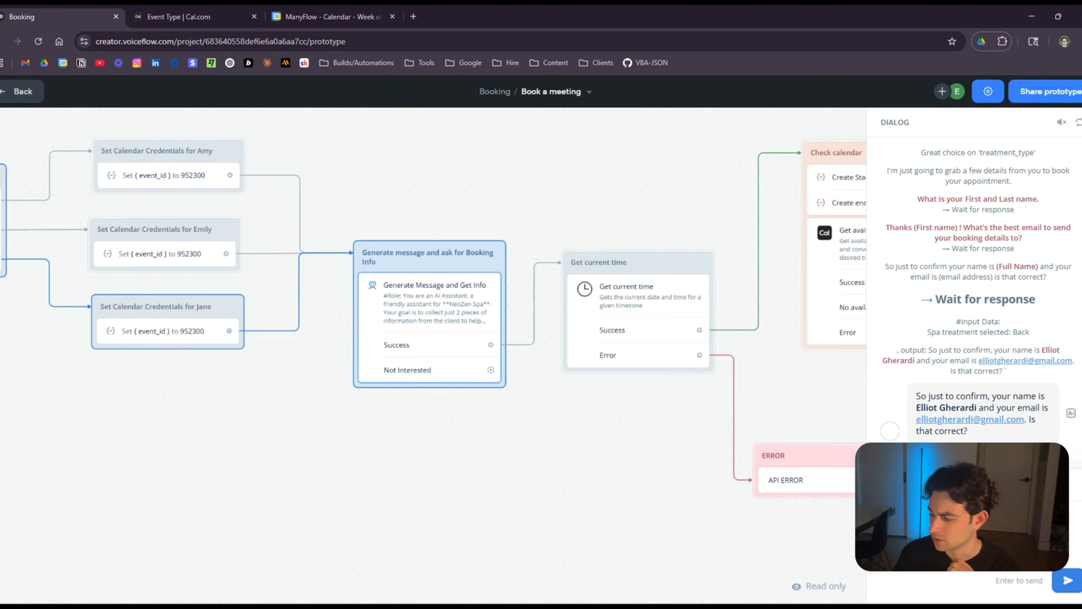
text(Yes)
key(Return)
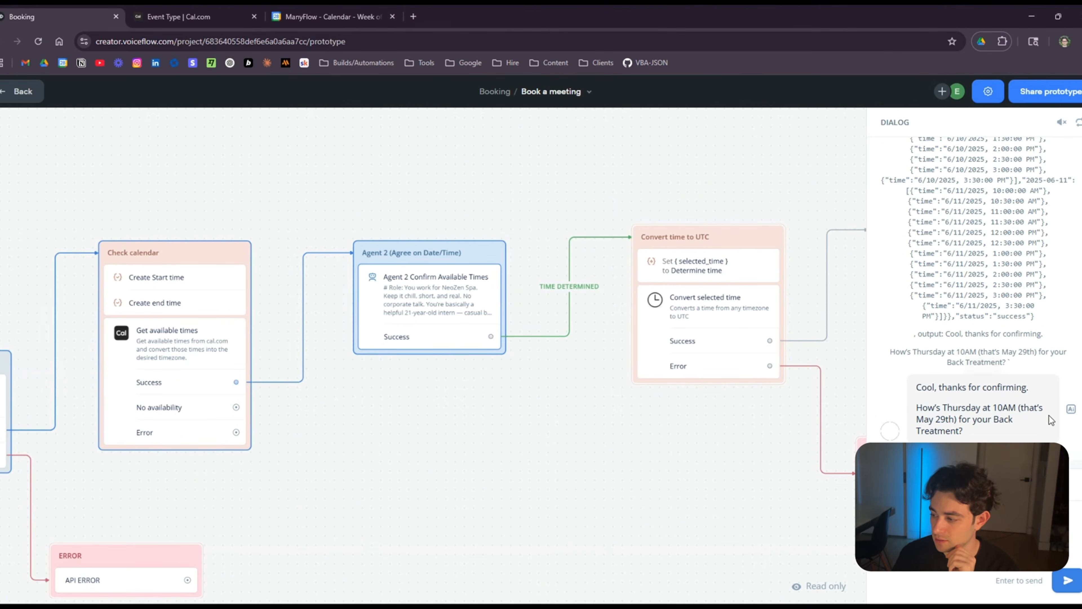
Ask for Friday, reply 'No lets do 3PM', and accept the Friday, May 30th 3PM slot.
scroll(1044, 405, up, 20)
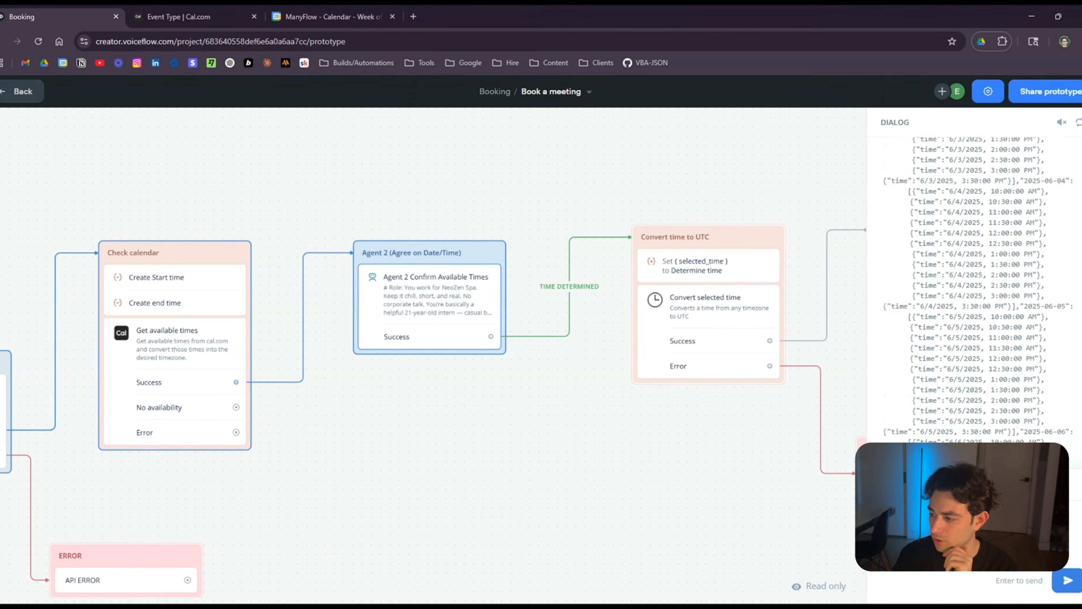
scroll(979, 290, up, 15)
scroll(979, 290, down, 5)
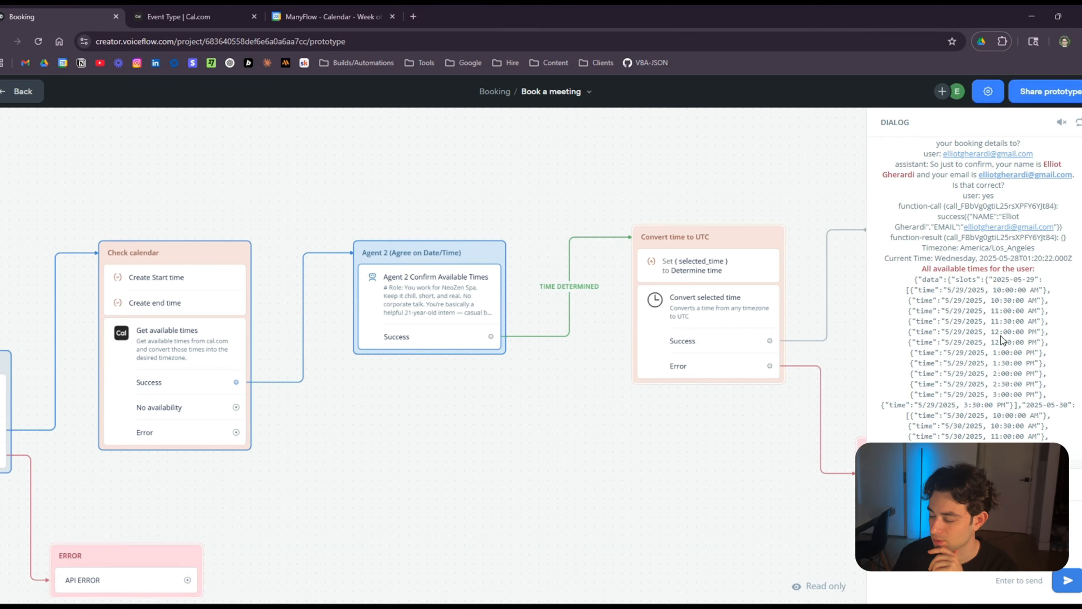
scroll(1002, 338, down, 4)
scroll(979, 290, down, 20)
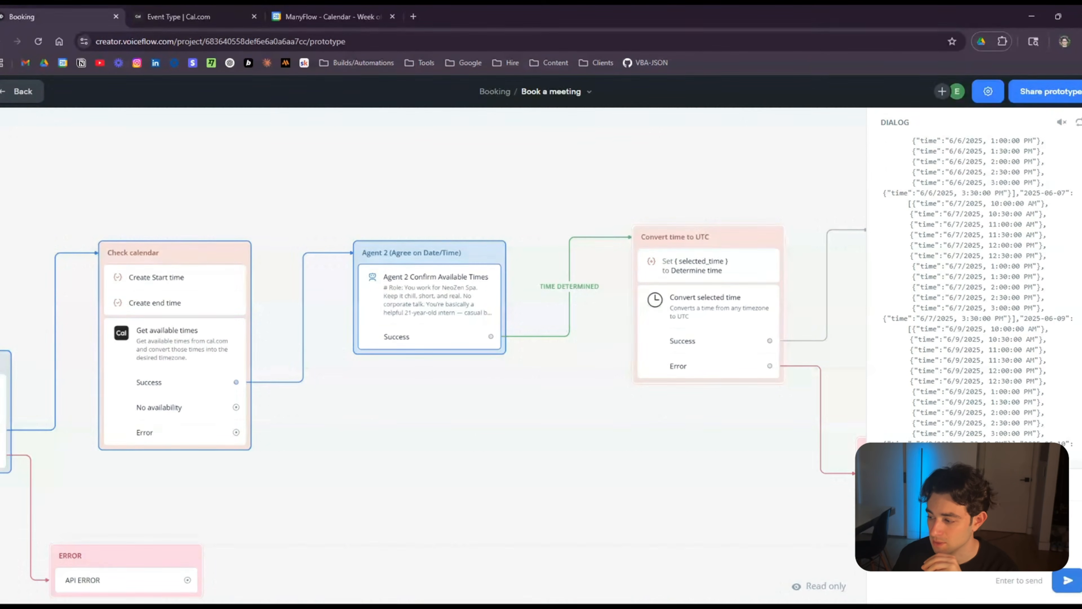
scroll(1081, 447, down, 2)
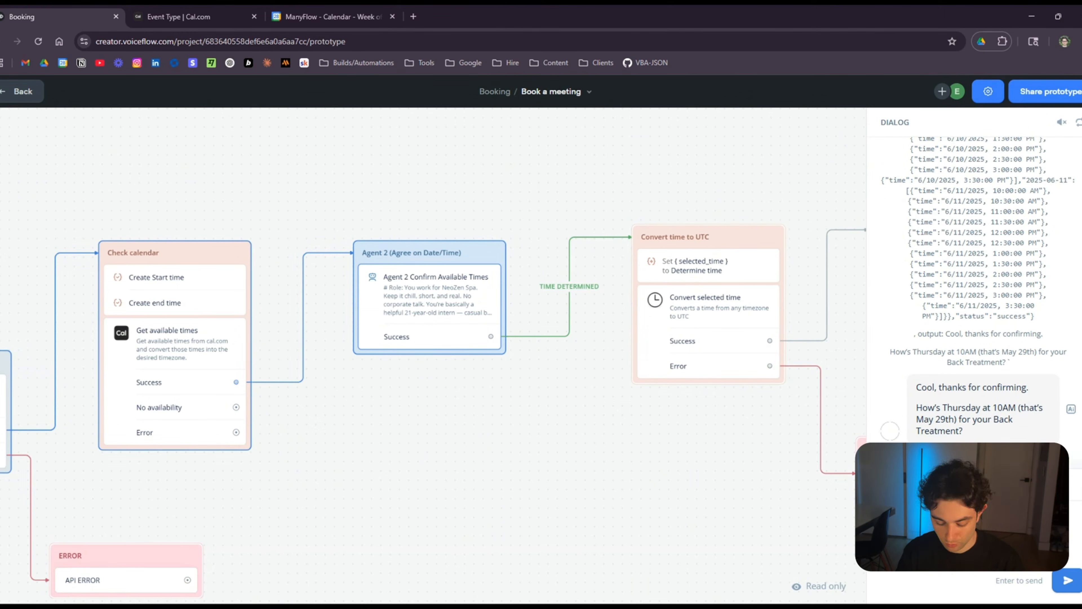
key(Return)
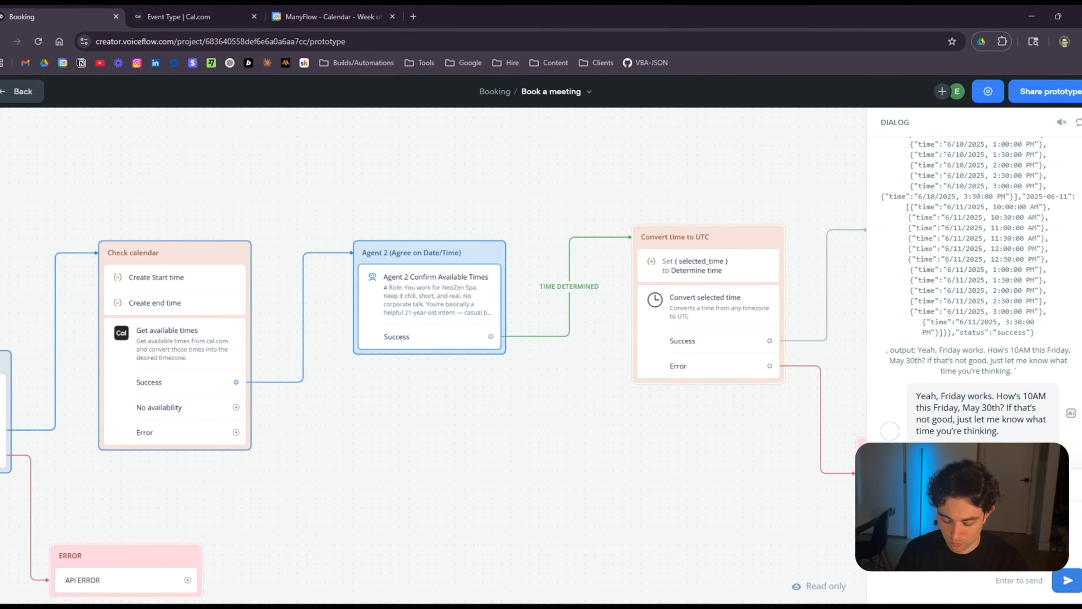
text(No lets do 3PM)
key(Return)
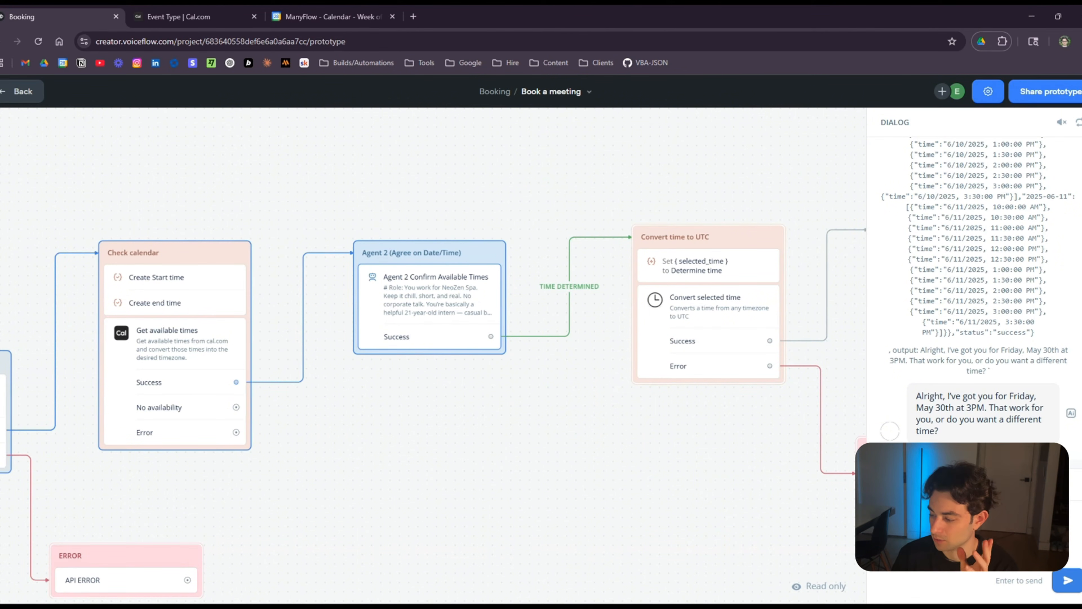
text(Yes)
key(Return)
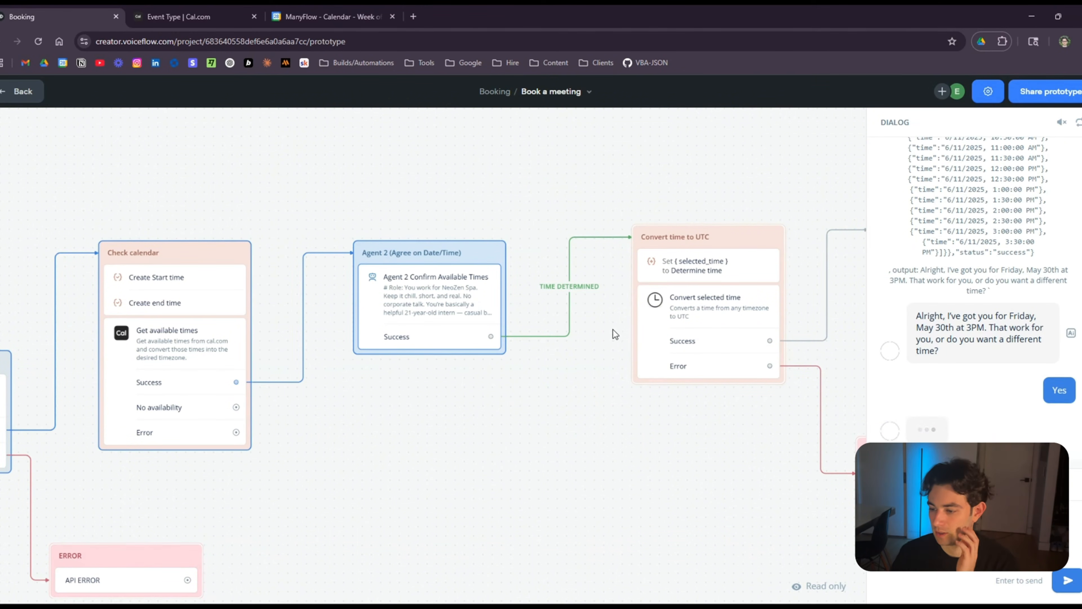
drag(647, 298, 649, 293)
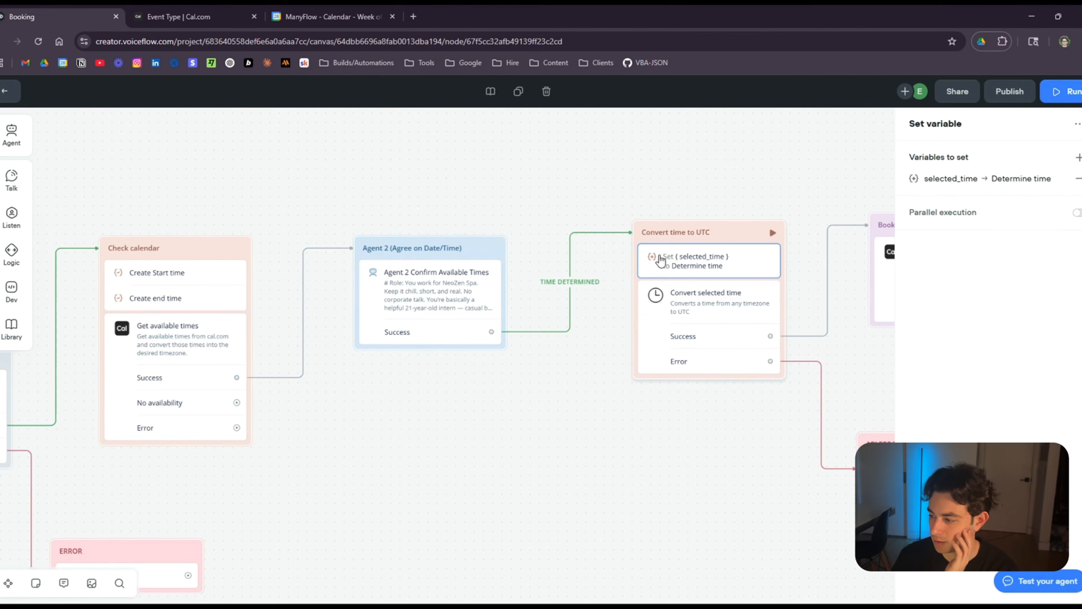
click(588, 387)
drag(675, 416, 512, 418)
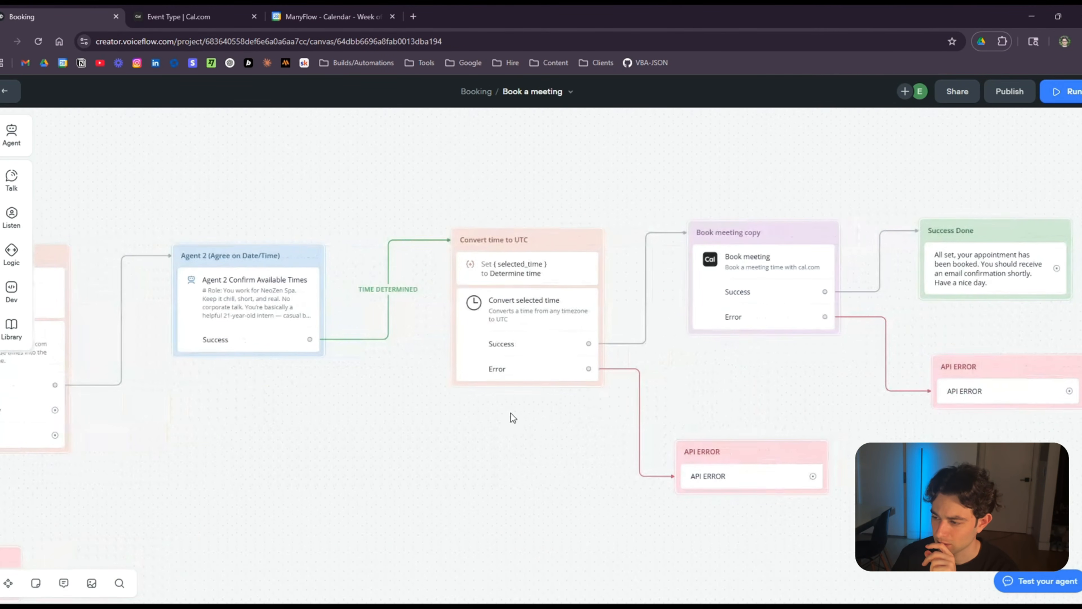
scroll(460, 396, up, 2)
drag(410, 414, 583, 428)
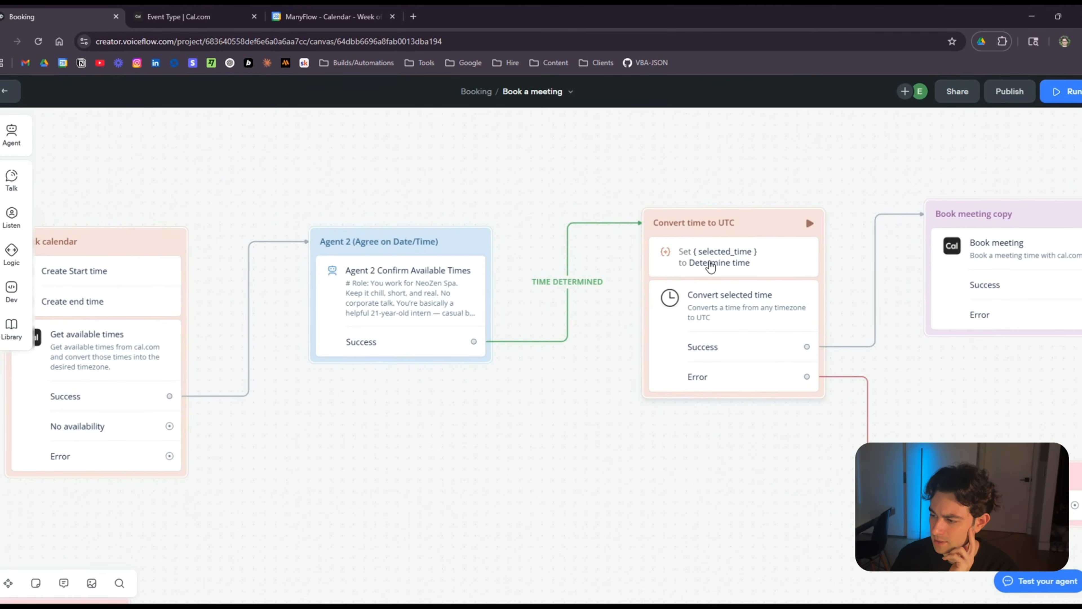
click(709, 266)
click(955, 178)
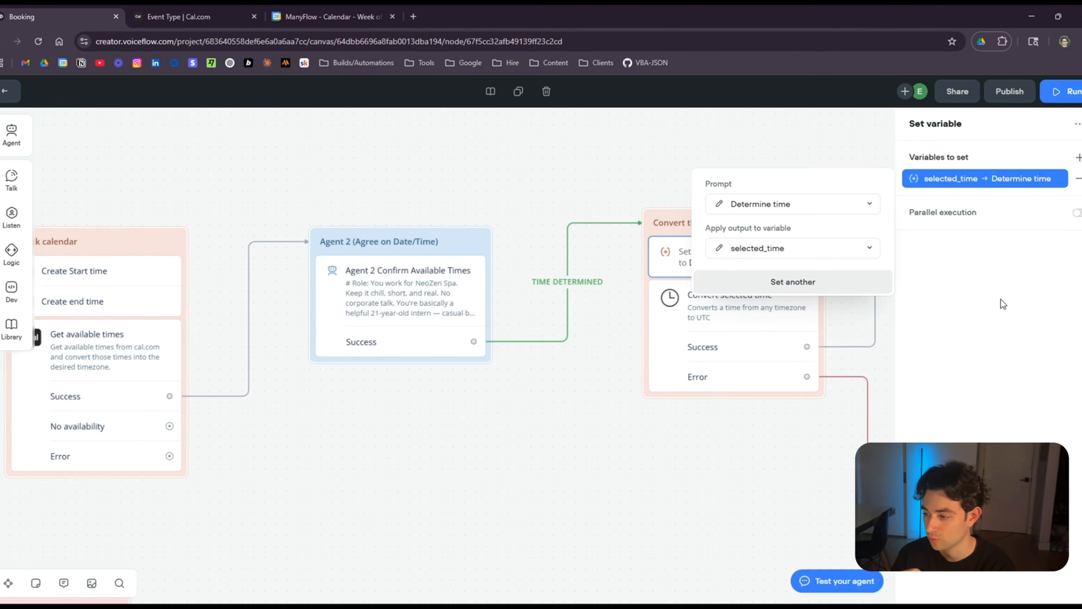
click(717, 205)
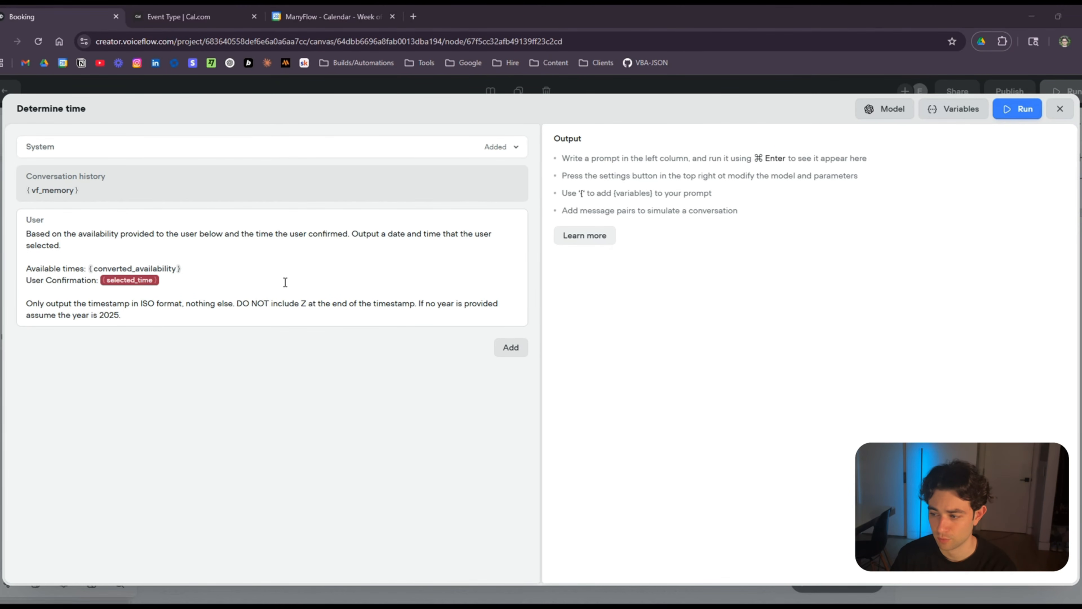
click(1058, 109)
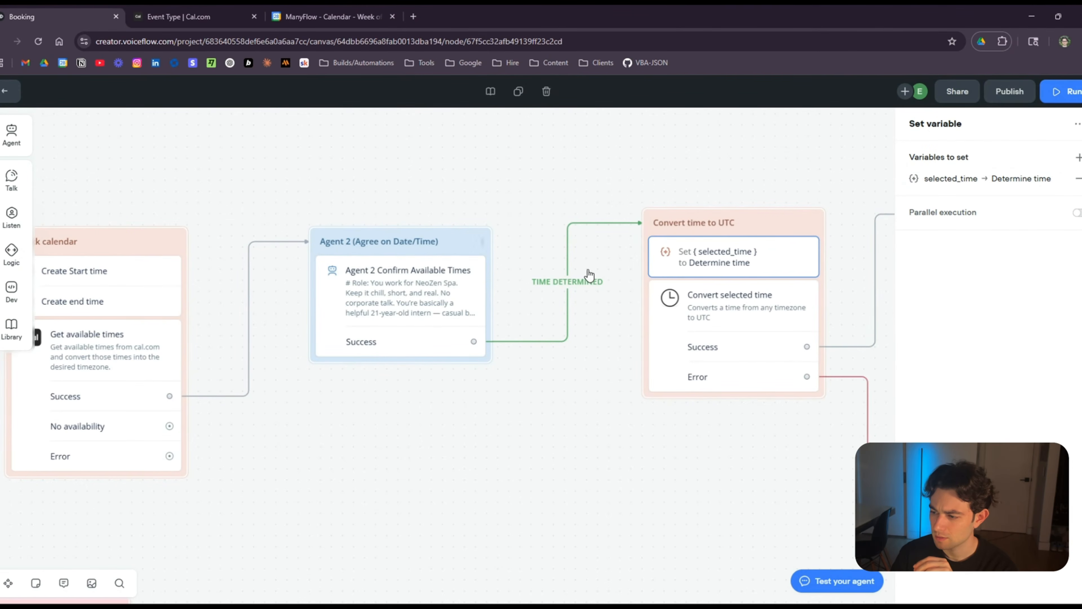
Inspect the Convert selected time function code, then close it.
drag(750, 454, 386, 396)
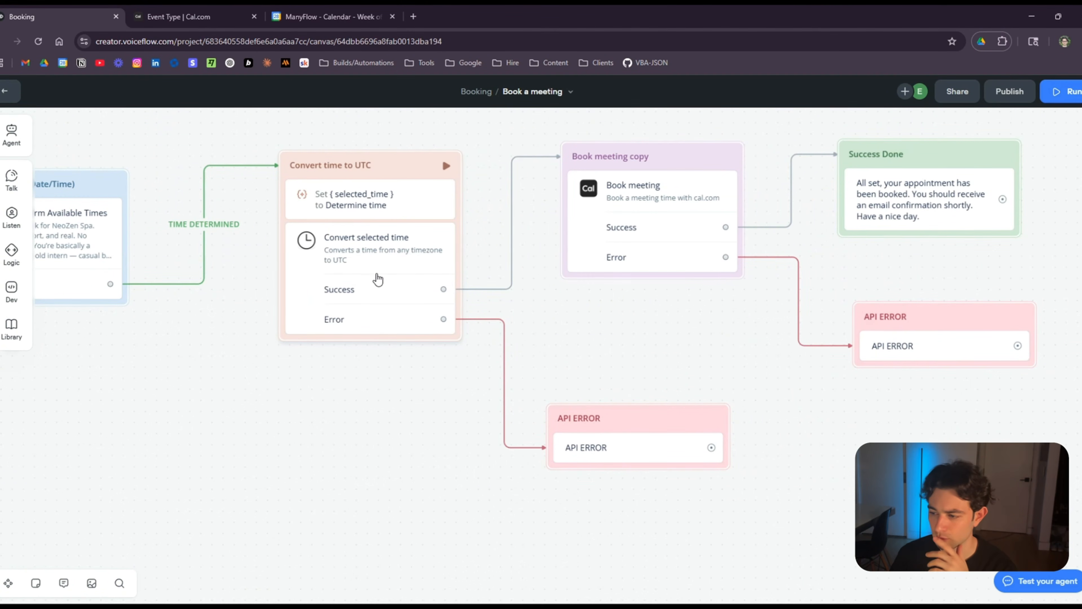
click(363, 259)
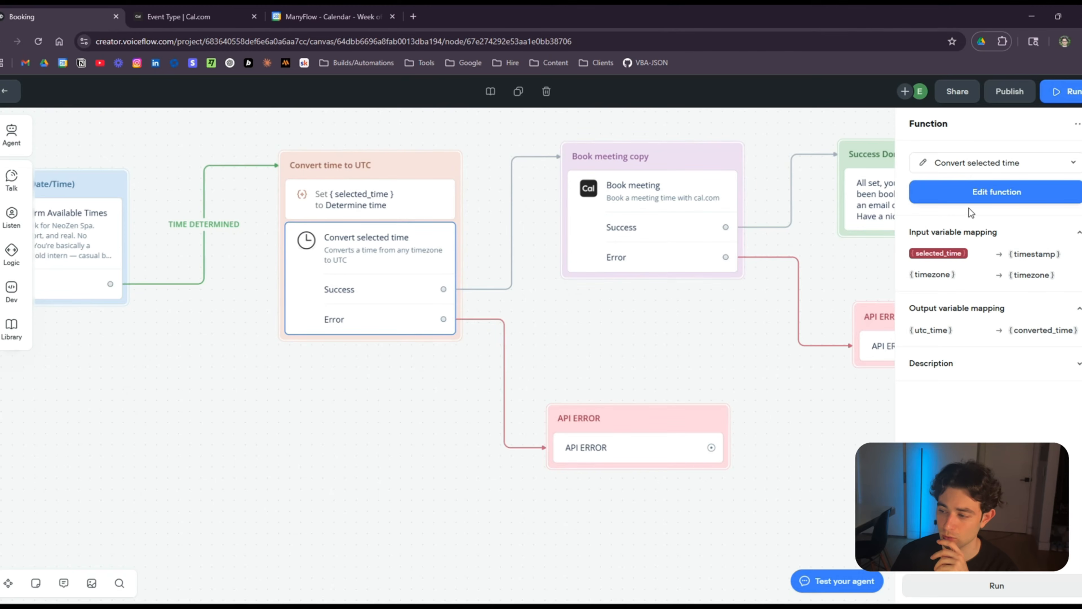
click(997, 192)
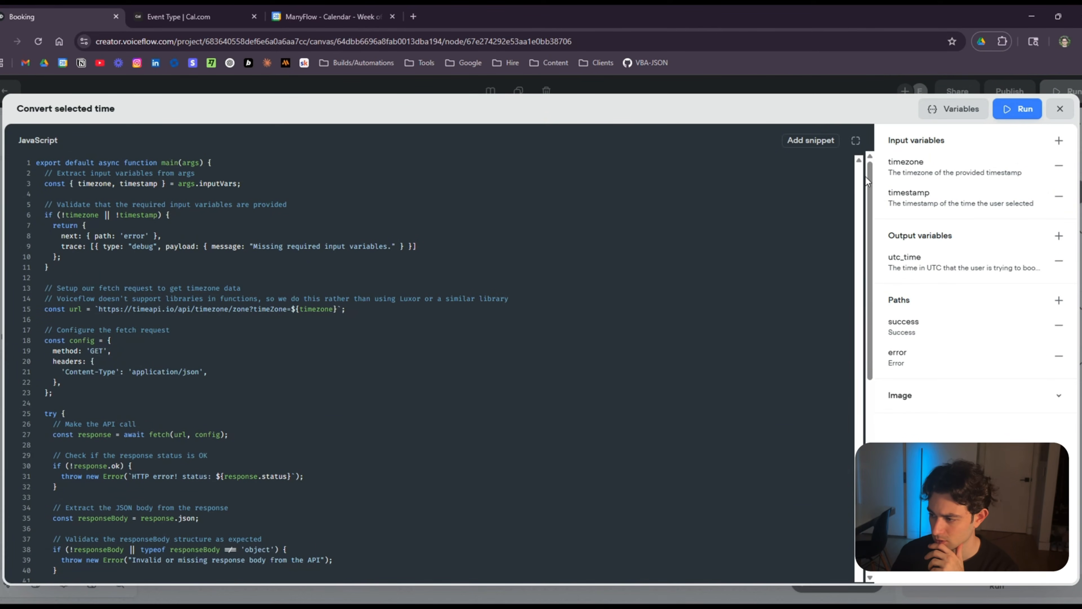
mouse_move(867, 176)
mouse_down()
mouse_move(869, 412)
mouse_move(869, 162)
mouse_up()
click(1060, 109)
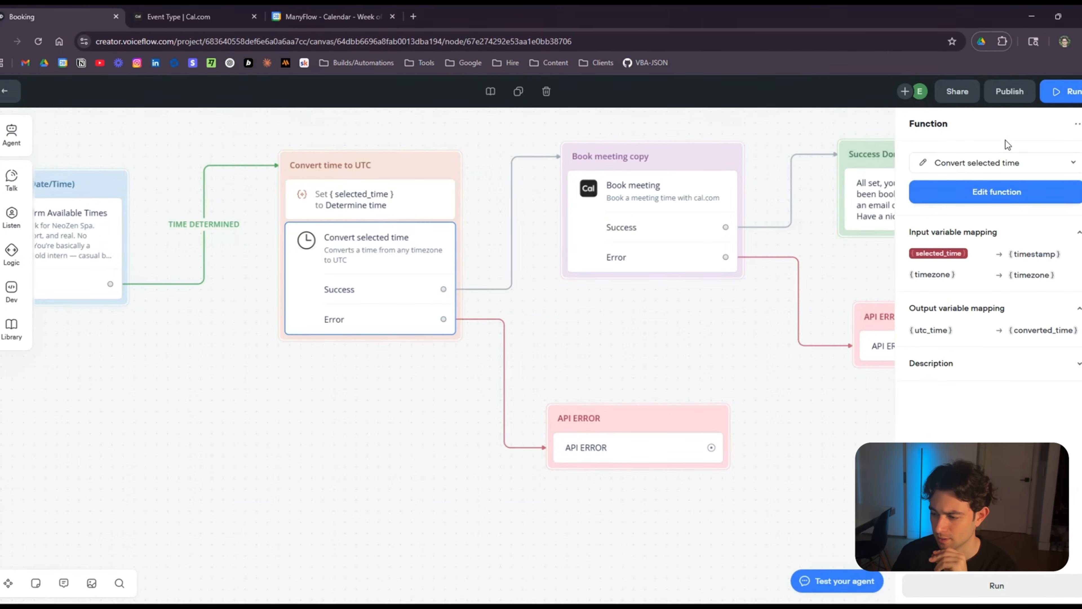
Review the Book meeting function code, then open the Success Done message settings.
drag(701, 292, 411, 358)
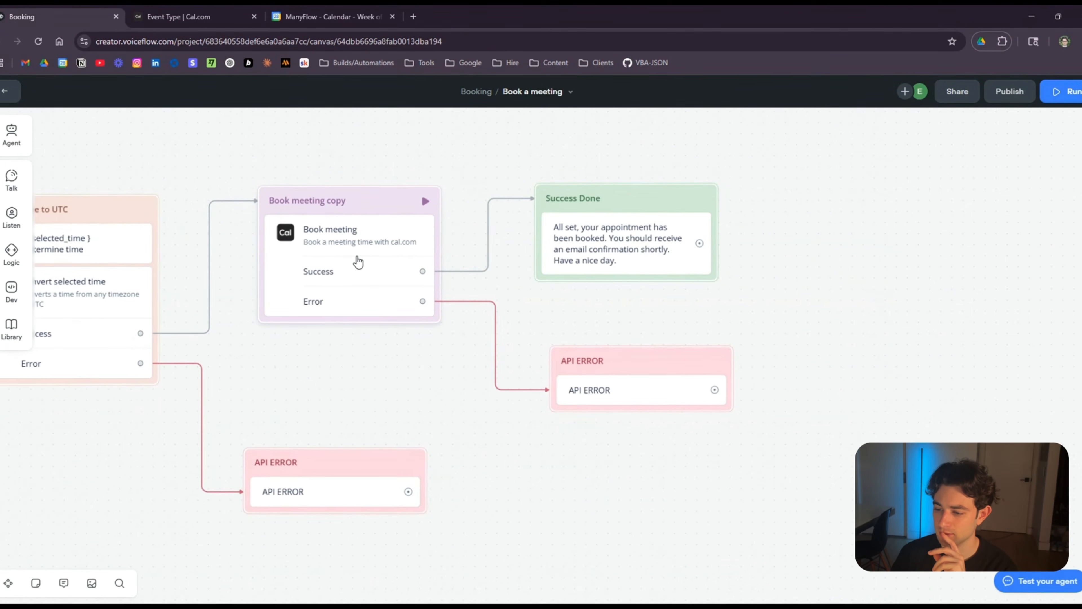
click(358, 260)
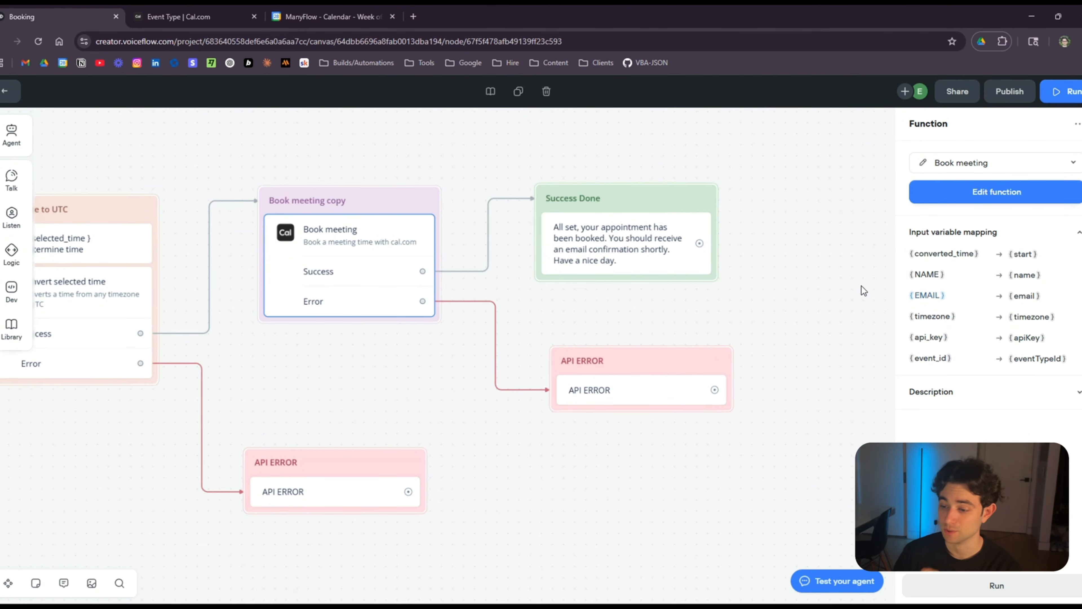
click(1009, 196)
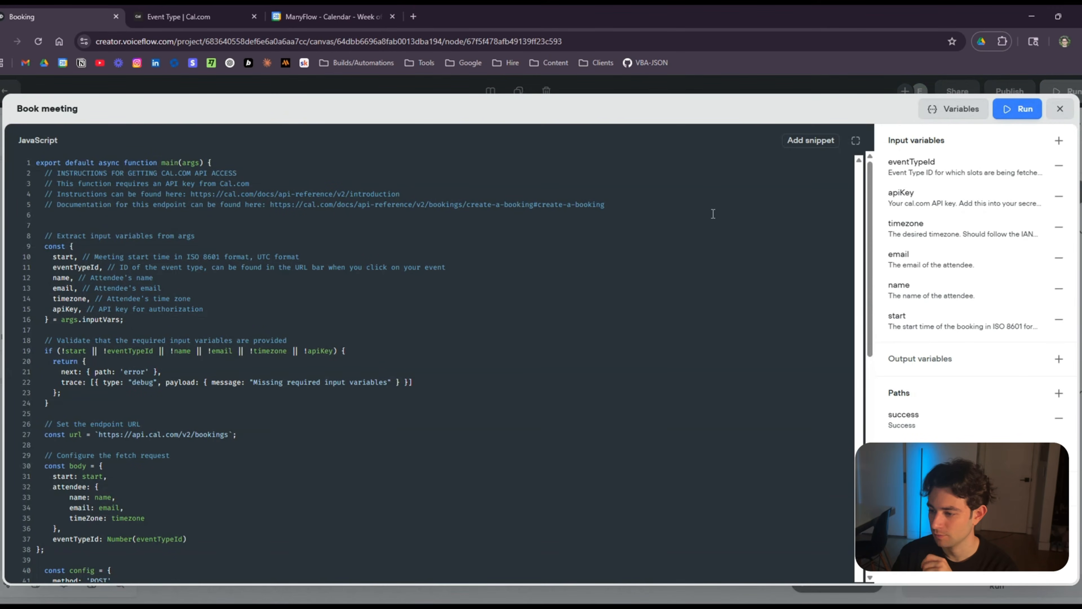
scroll(327, 290, down, 10)
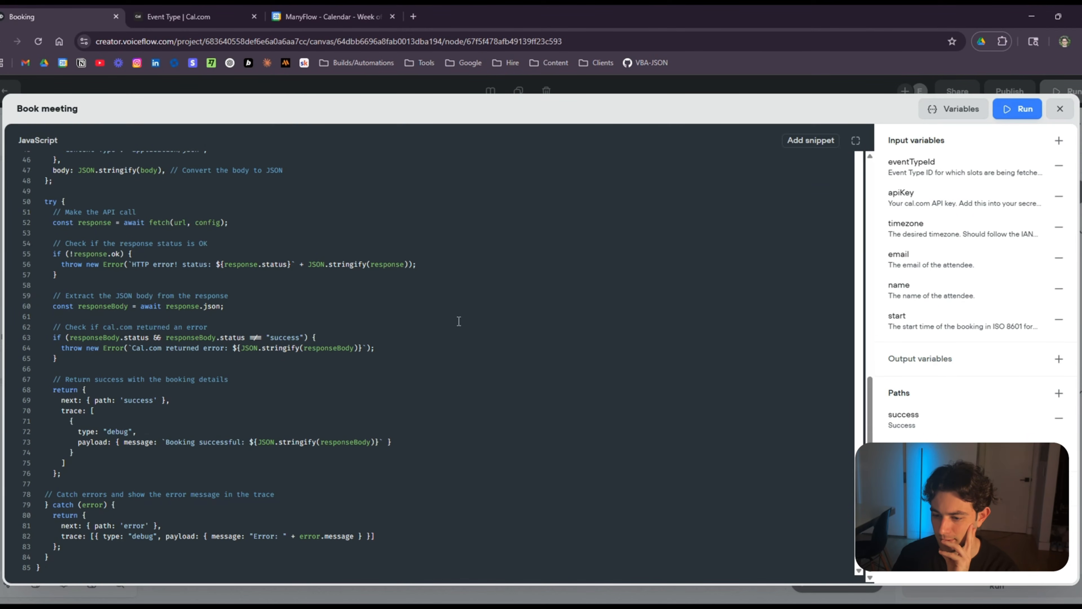
click(1060, 109)
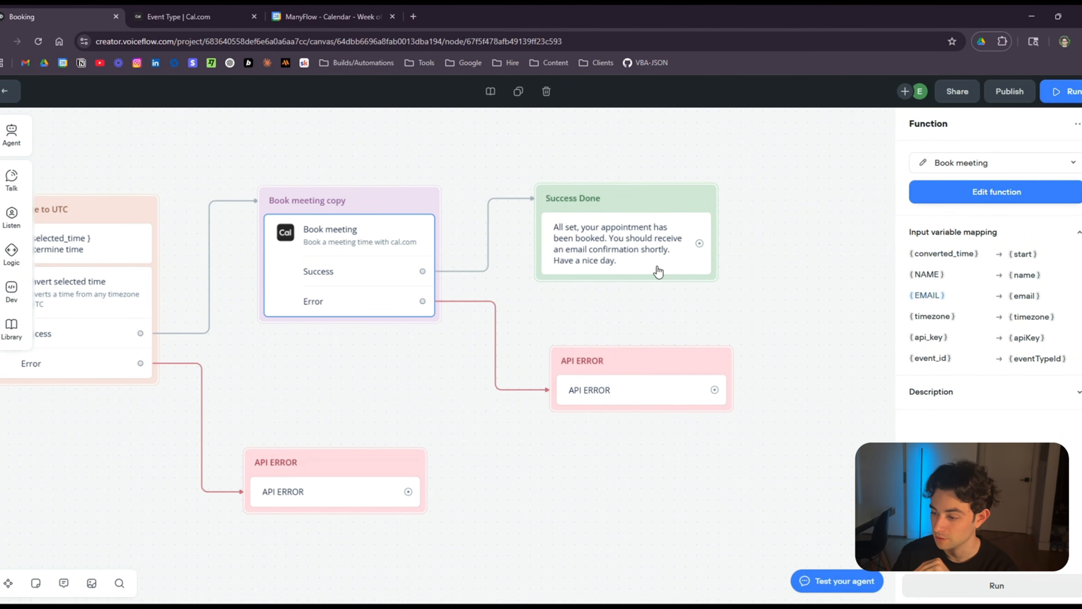
click(632, 236)
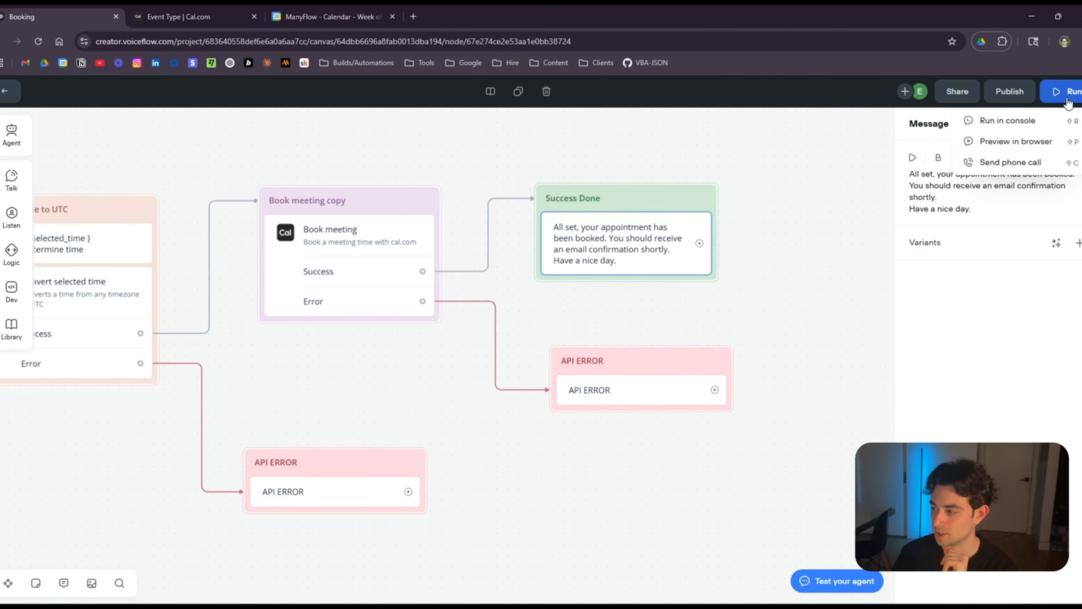
Start a preview chat, pick Full Body Treatment, send the attendee's name and e-mail, and confirm 'Yes'.
click(1067, 99)
click(970, 325)
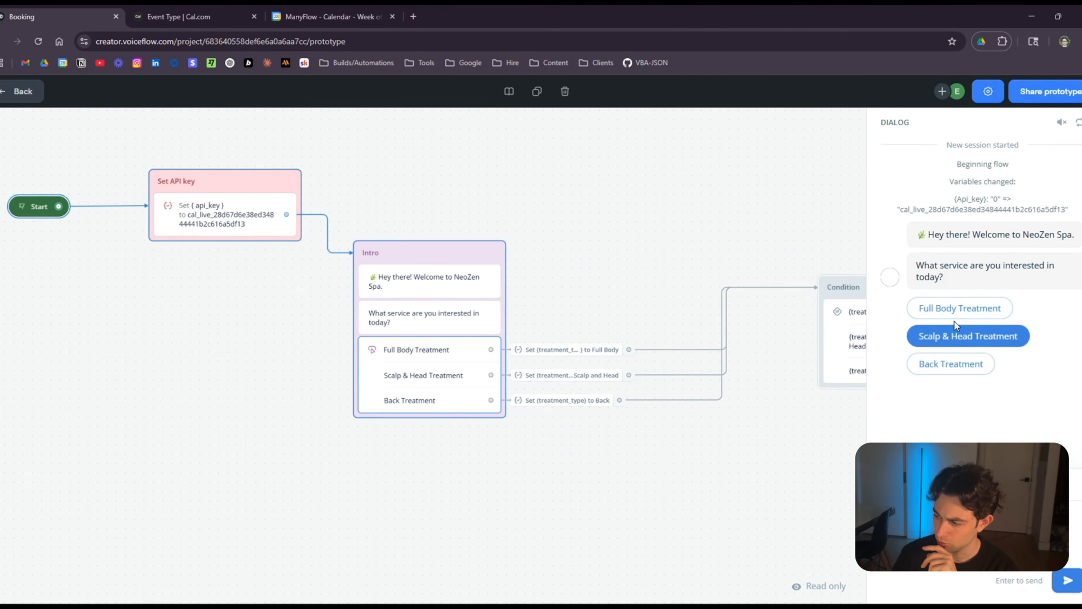
click(954, 310)
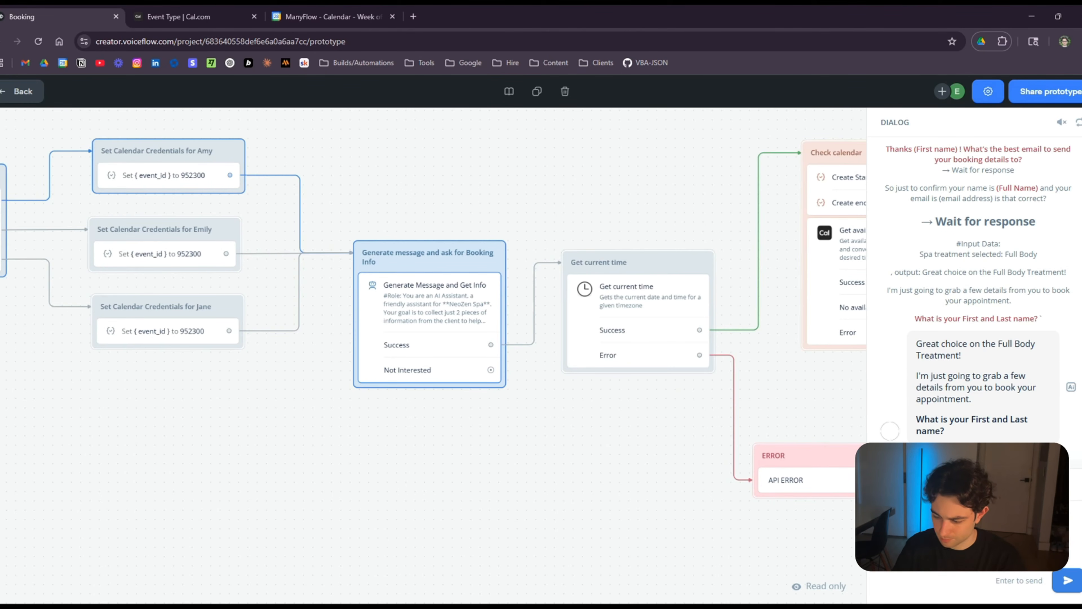
key(Return)
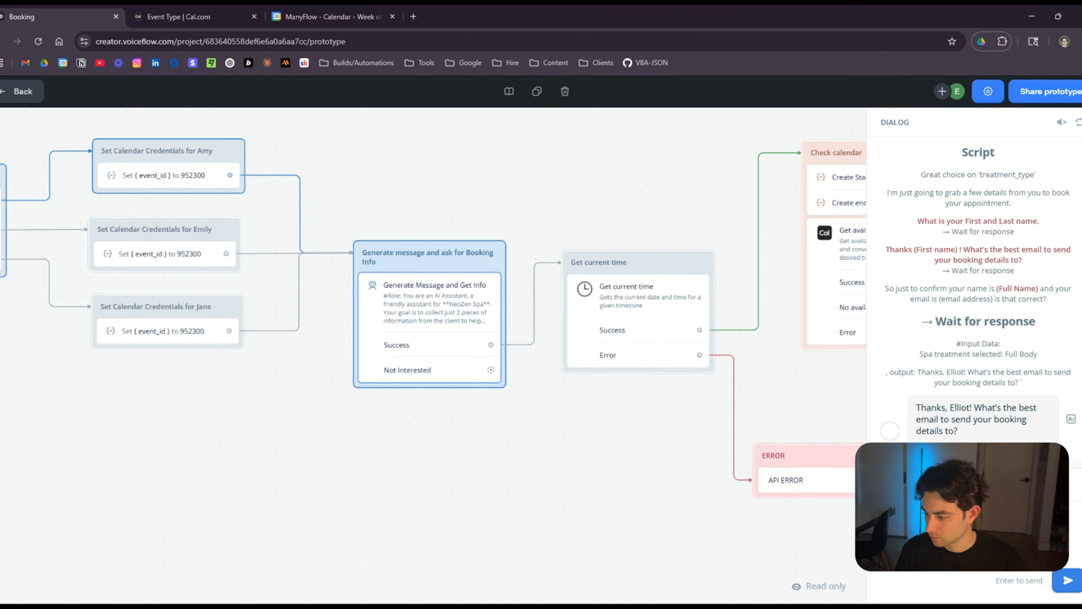
key(Return)
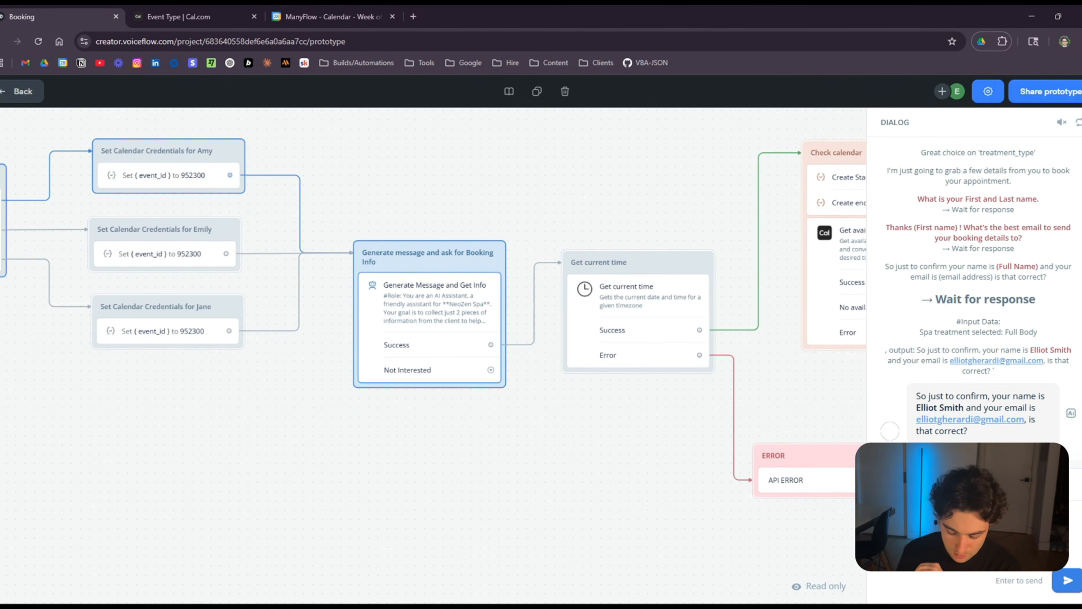
text(Yes)
key(Return)
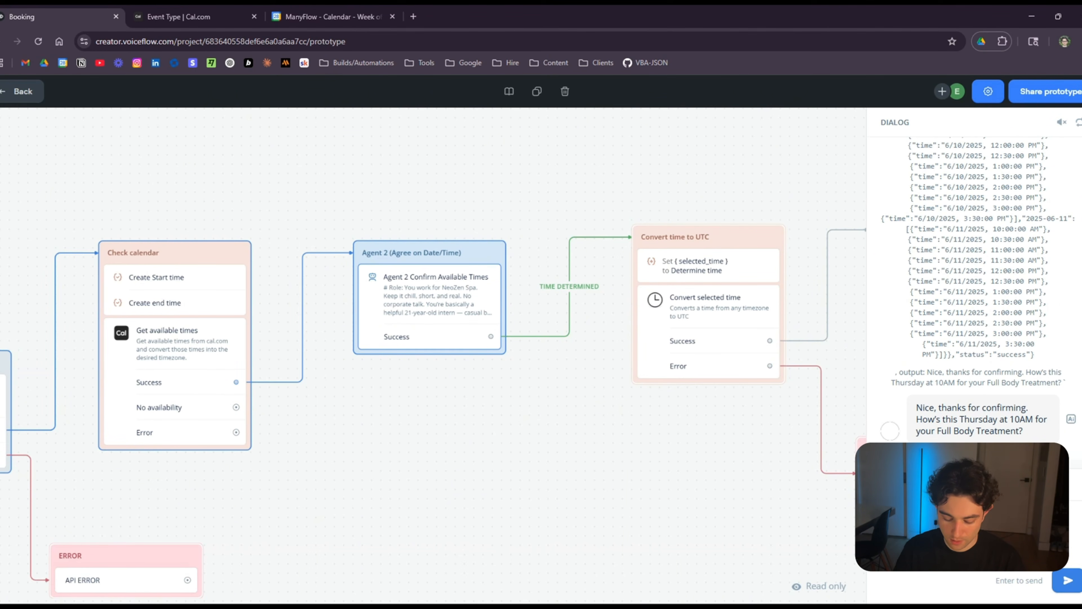
Request Sunday, then answer 'Yes' twice to book Monday, June 2nd at 10AM.
key(Return)
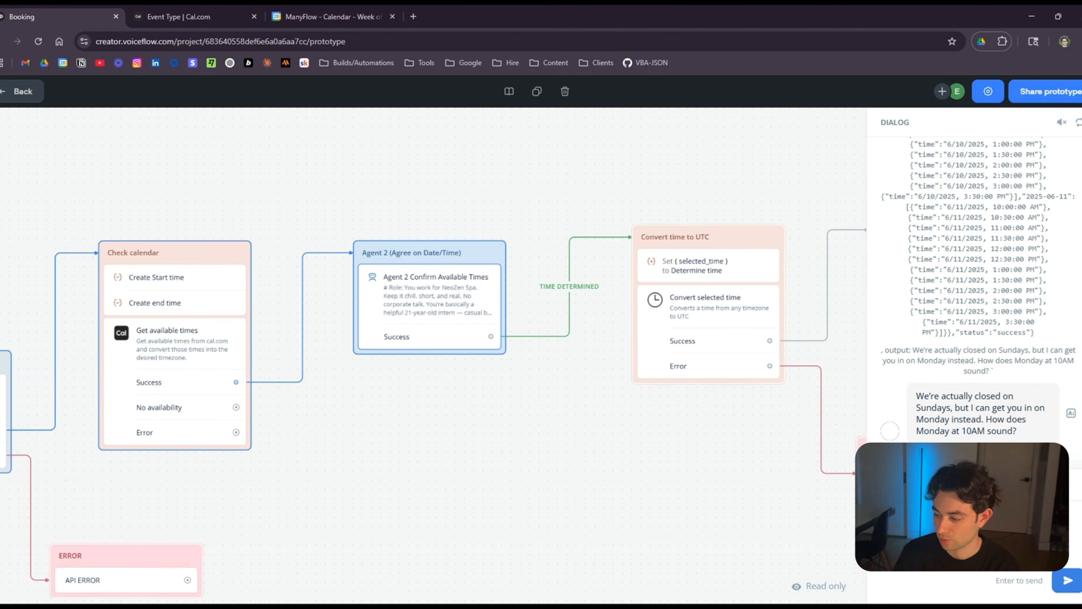
text(Yes)
key(Return)
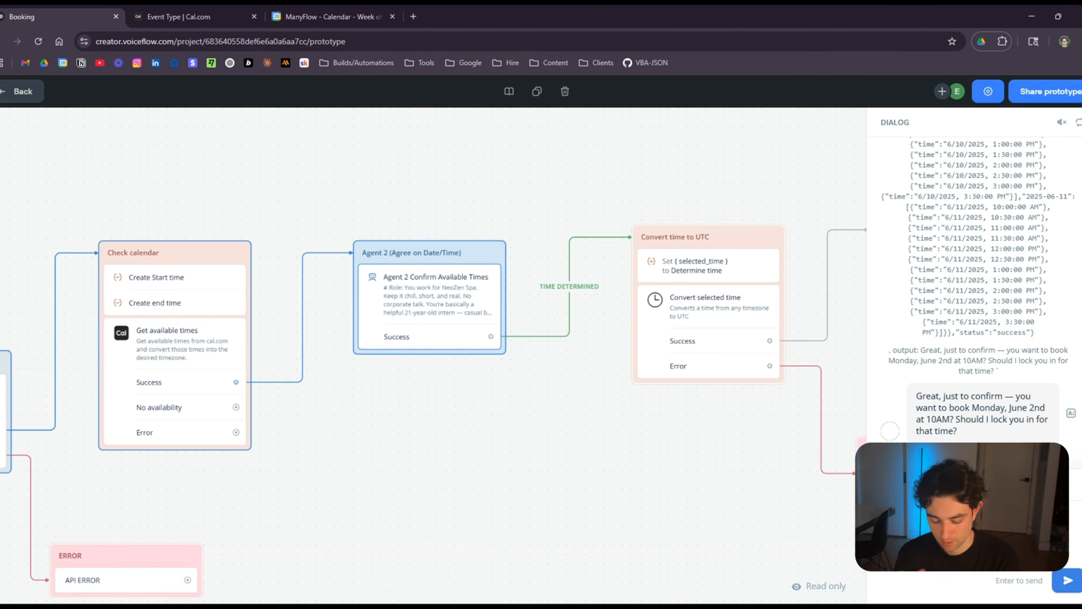
text(Yes)
key(Return)
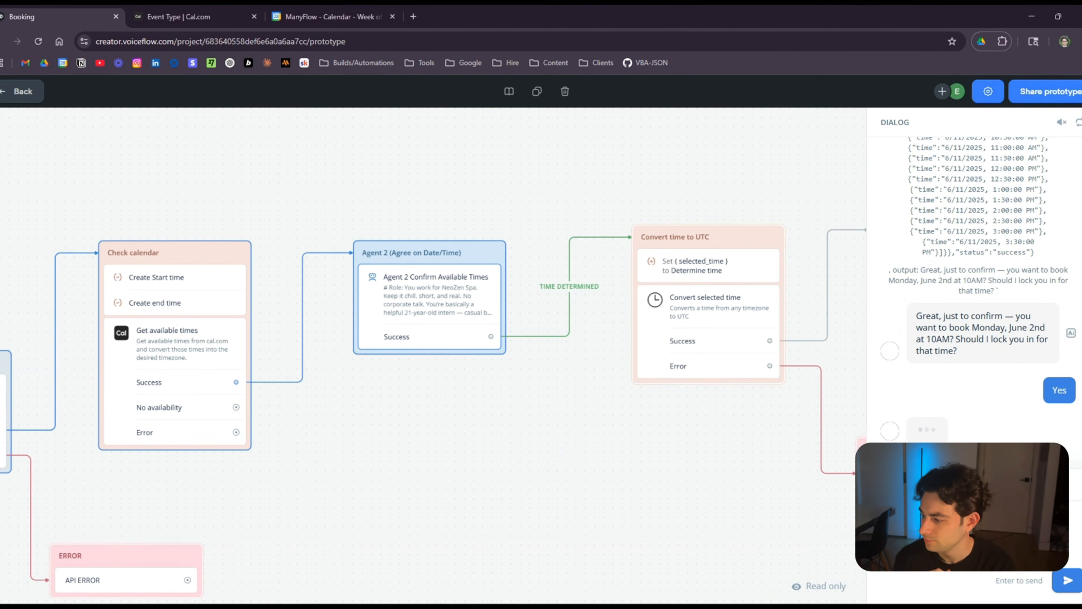